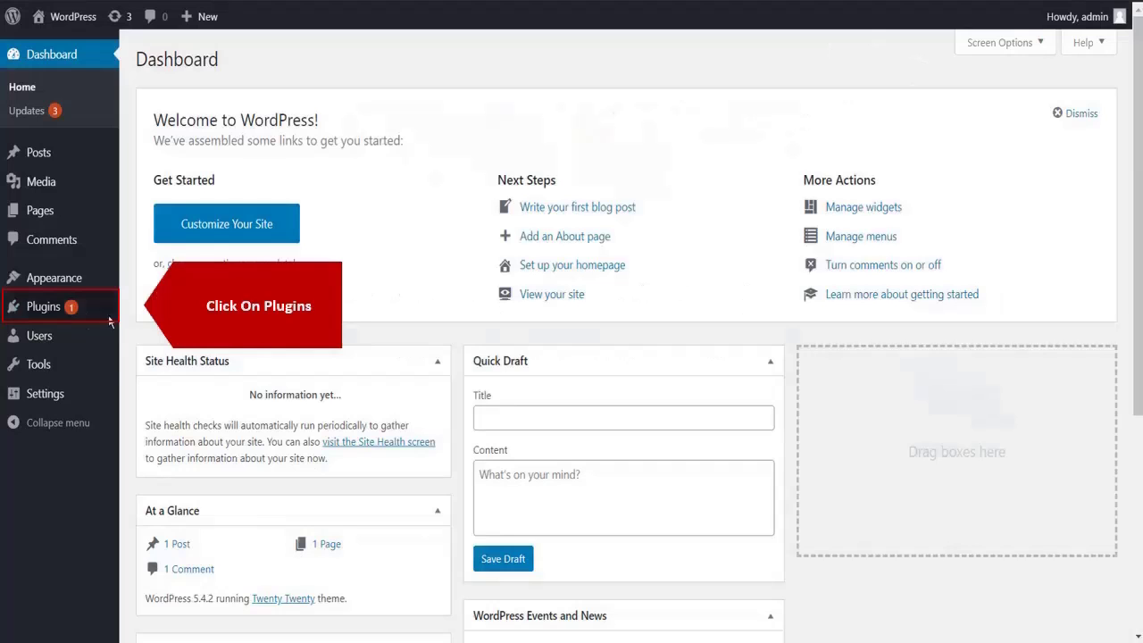
- Search the plugin directory for 'OAuth client', then install and activate miniOrange's OAuth Single Sign On plugin
{"action": "left_click", "coordinate": [69, 314]}
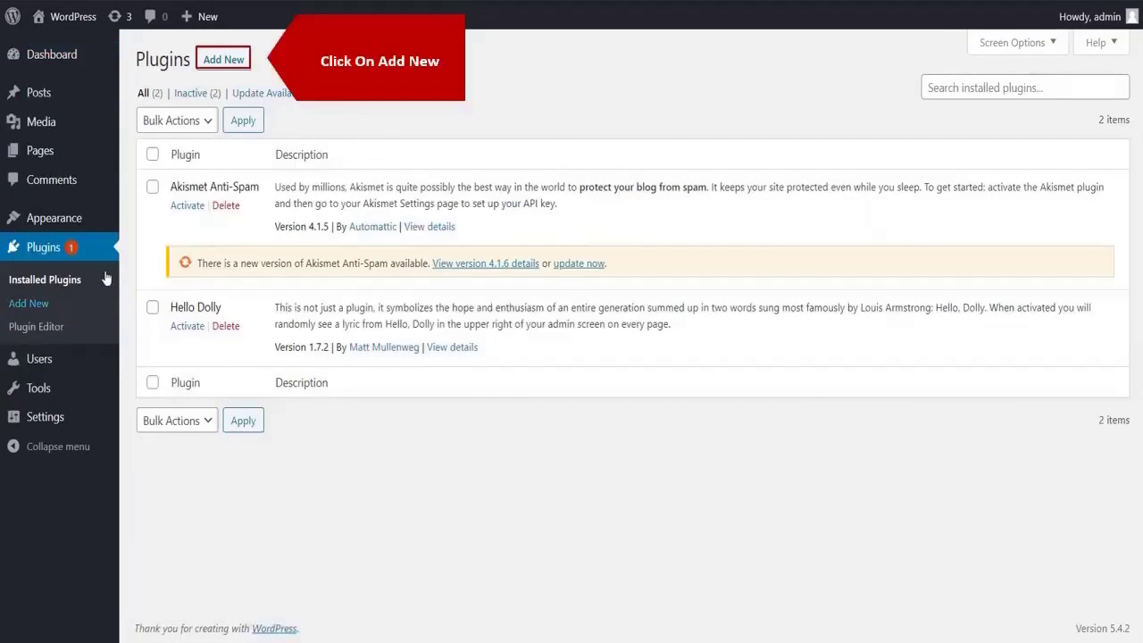
{"action": "left_click", "coordinate": [223, 59]}
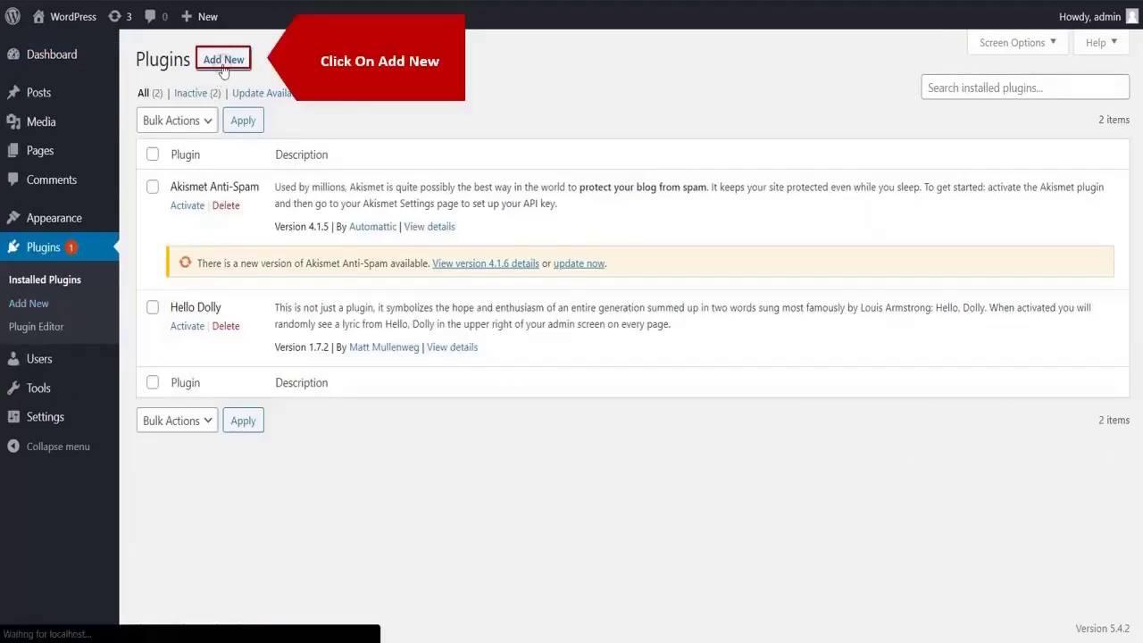
{"action": "left_click", "coordinate": [922, 98]}
{"action": "type", "text": "OAuth client"}
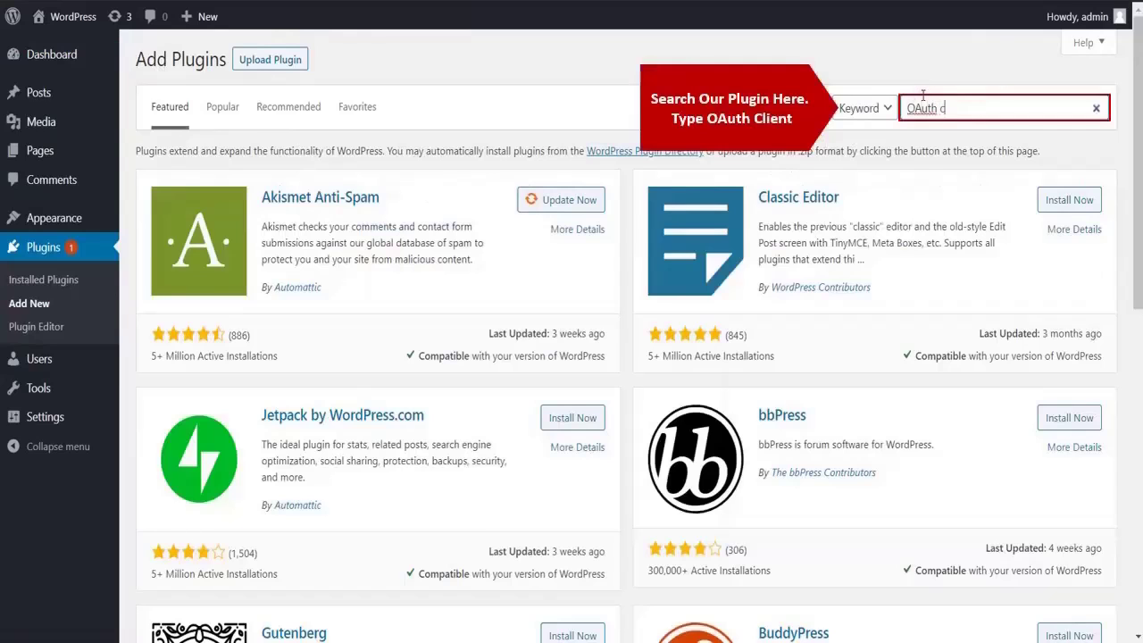
{"action": "left_click", "coordinate": [568, 204]}
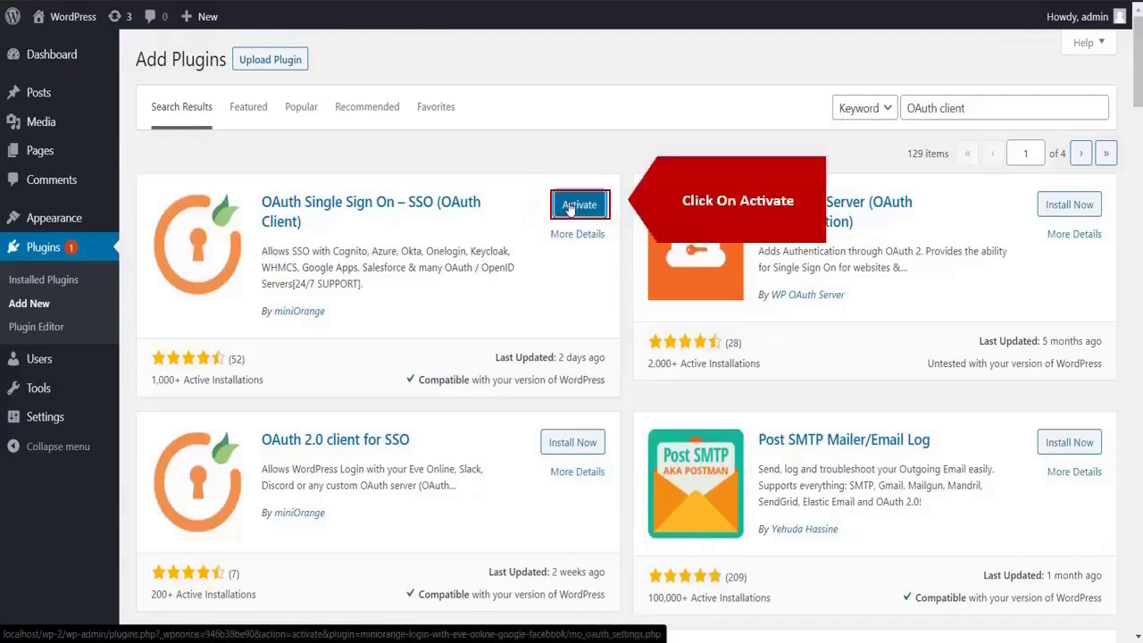
{"action": "left_click", "coordinate": [569, 208]}
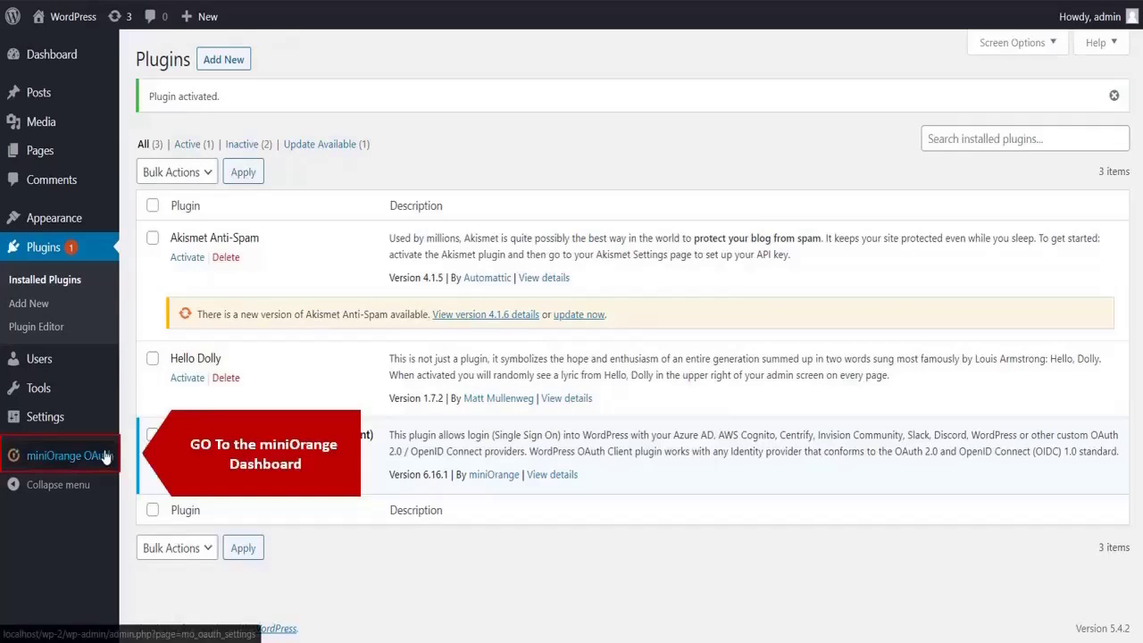
- In the miniOrange OAuth settings, search 'keycloak' and select the keycloak application
{"action": "left_click", "coordinate": [105, 456]}
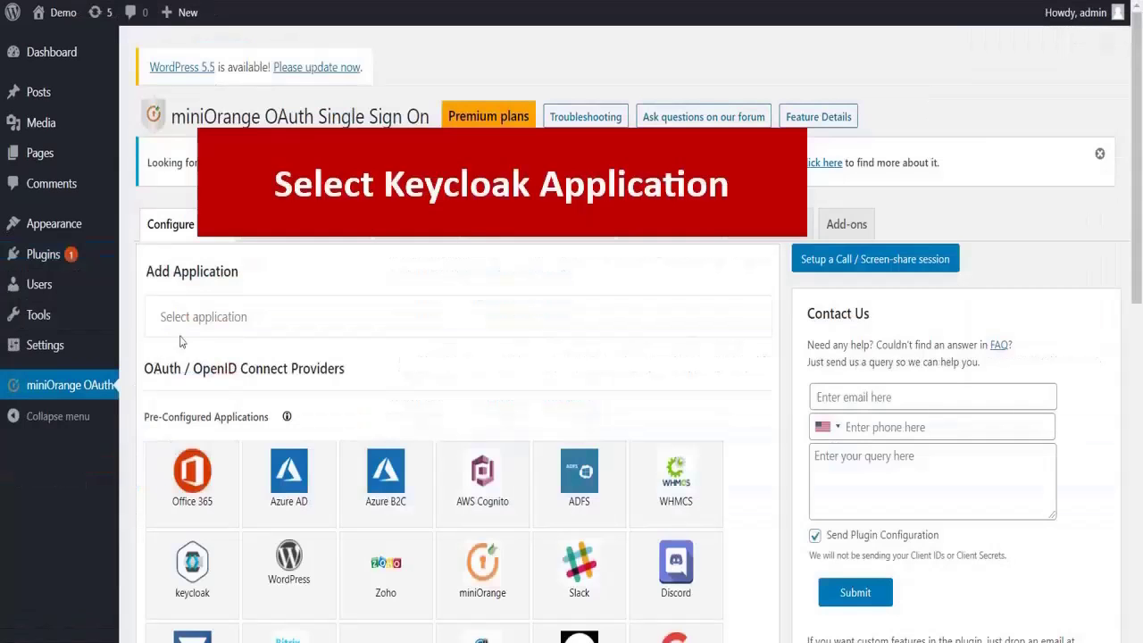
{"action": "left_click", "coordinate": [185, 326]}
{"action": "type", "text": "keycloak"}
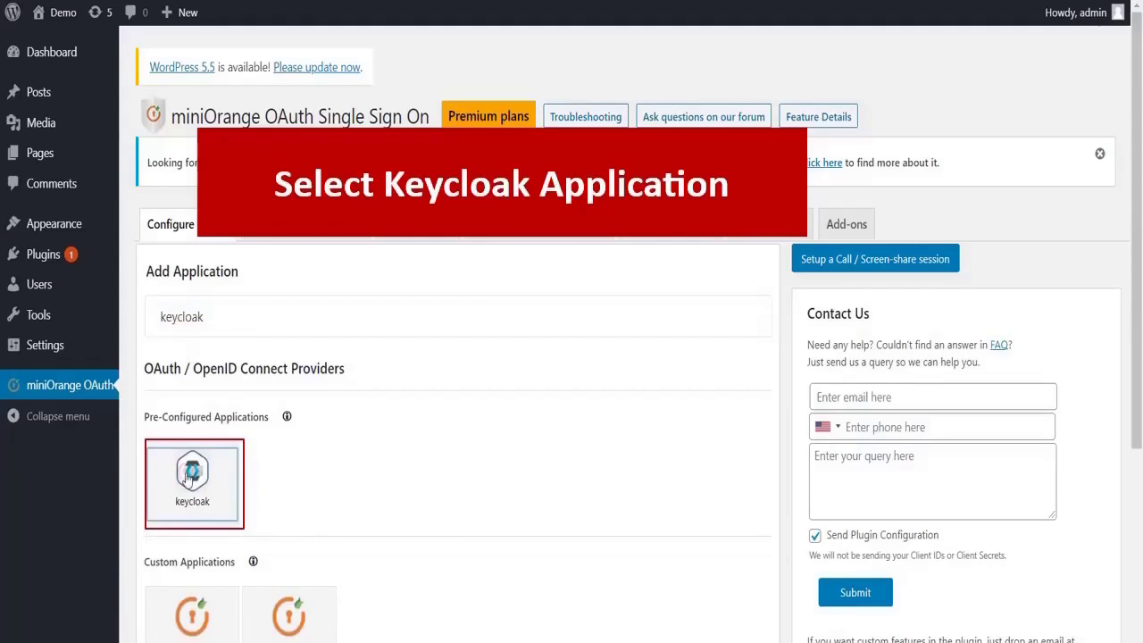
{"action": "left_click", "coordinate": [184, 475]}
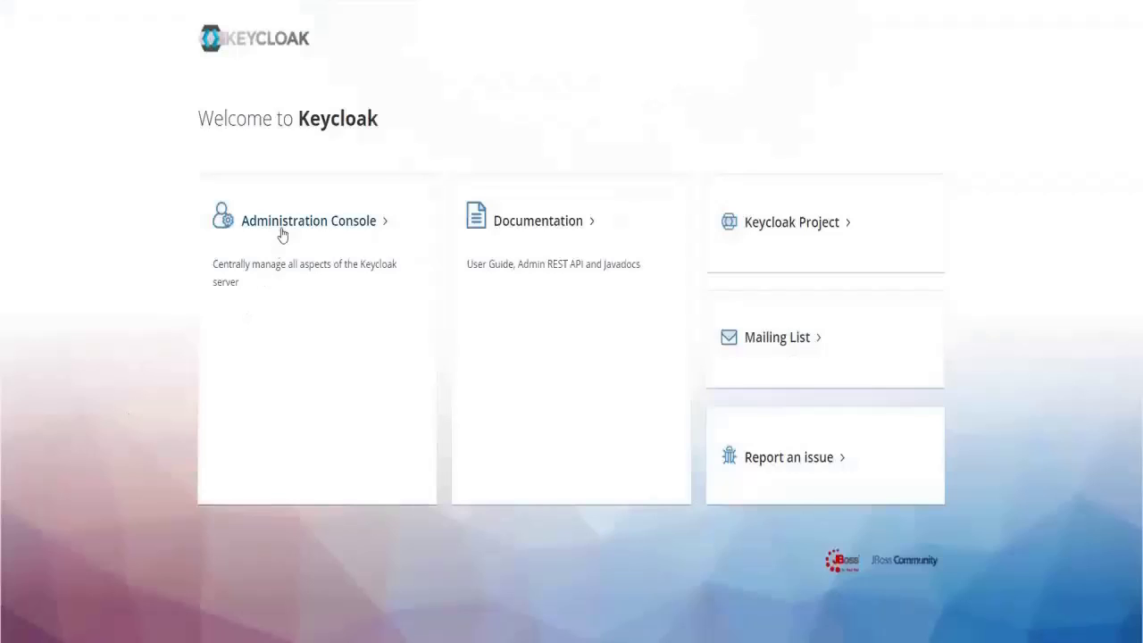
- Sign in to the Keycloak administration console with the admin username and password
{"action": "left_click", "coordinate": [212, 234]}
{"action": "type", "text": "aran"}
{"action": "left_click", "coordinate": [426, 355]}
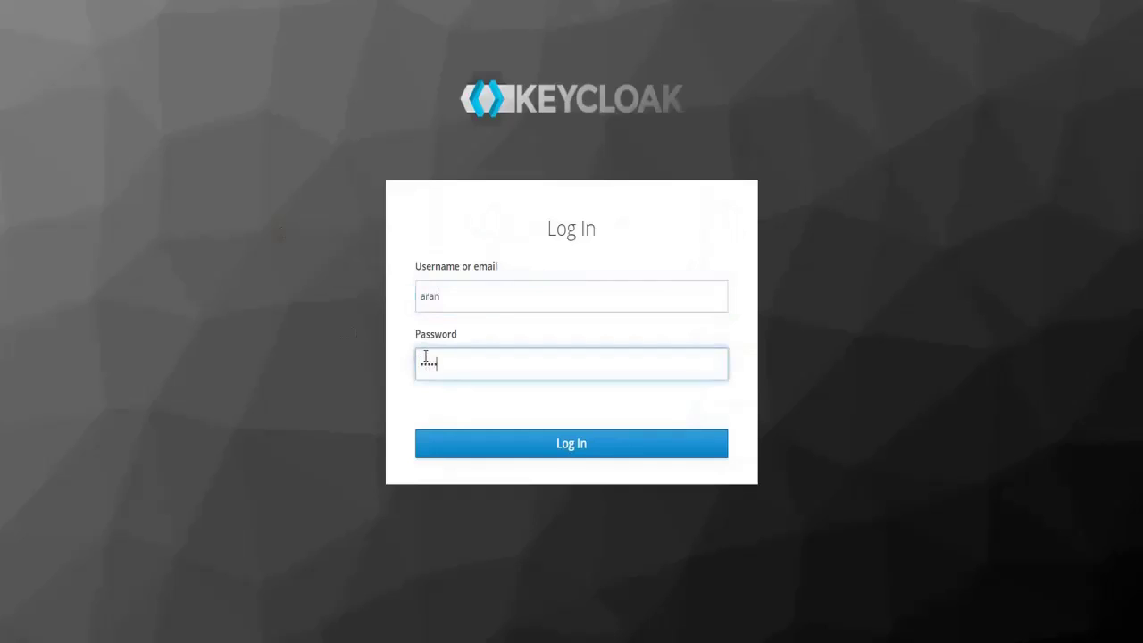
{"action": "left_click", "coordinate": [465, 443]}
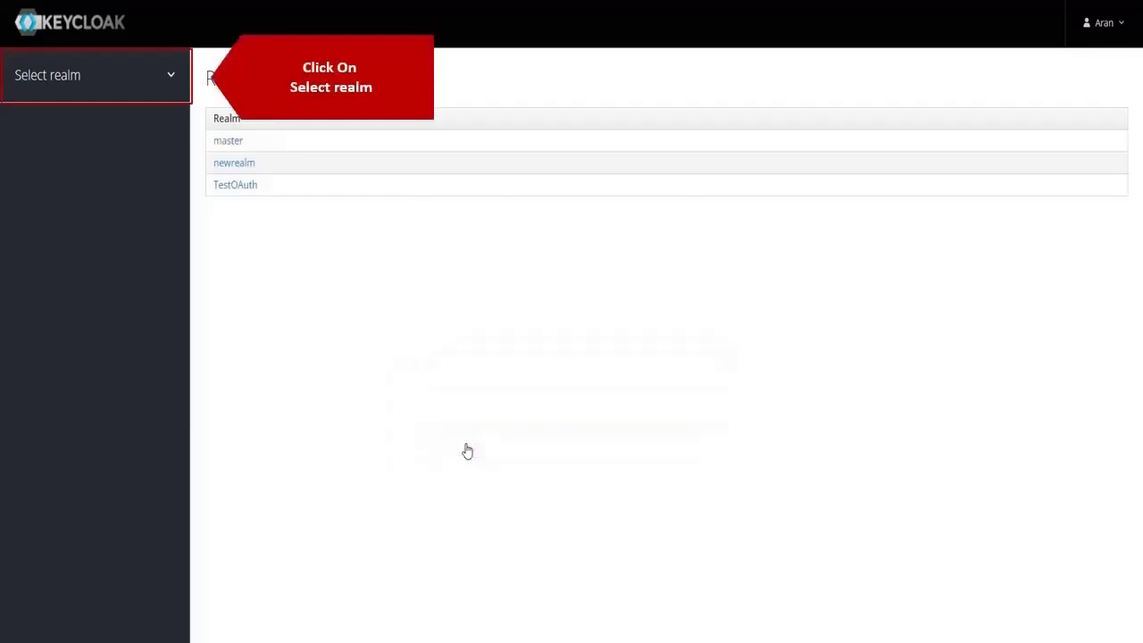
- Add a new realm named Realm from the realm selector
{"action": "left_click", "coordinate": [178, 76]}
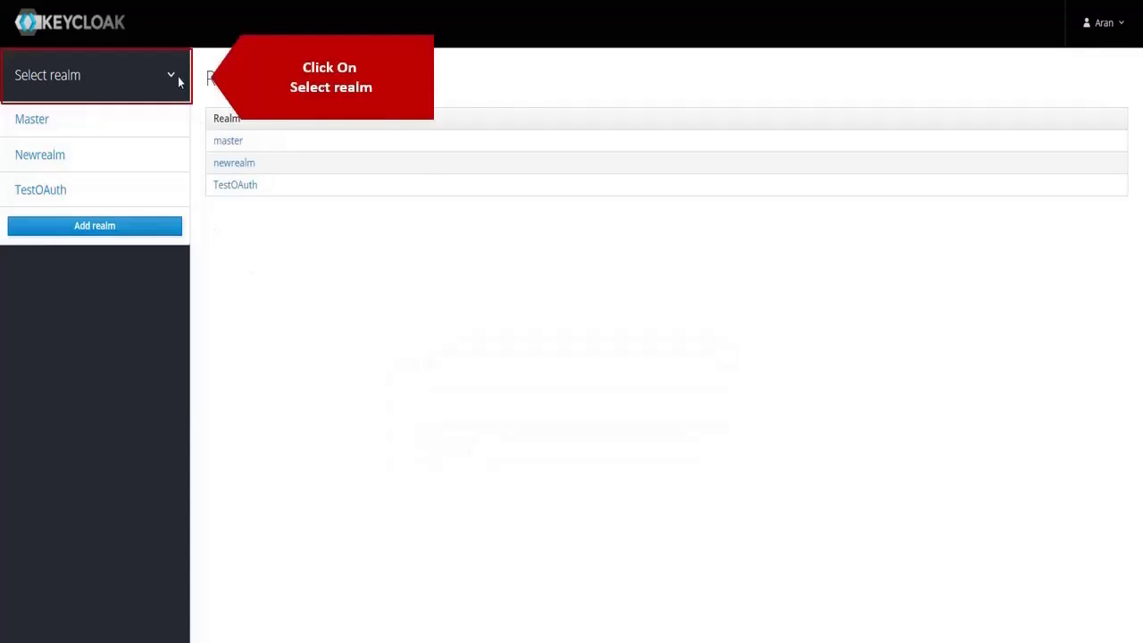
{"action": "left_click", "coordinate": [132, 224]}
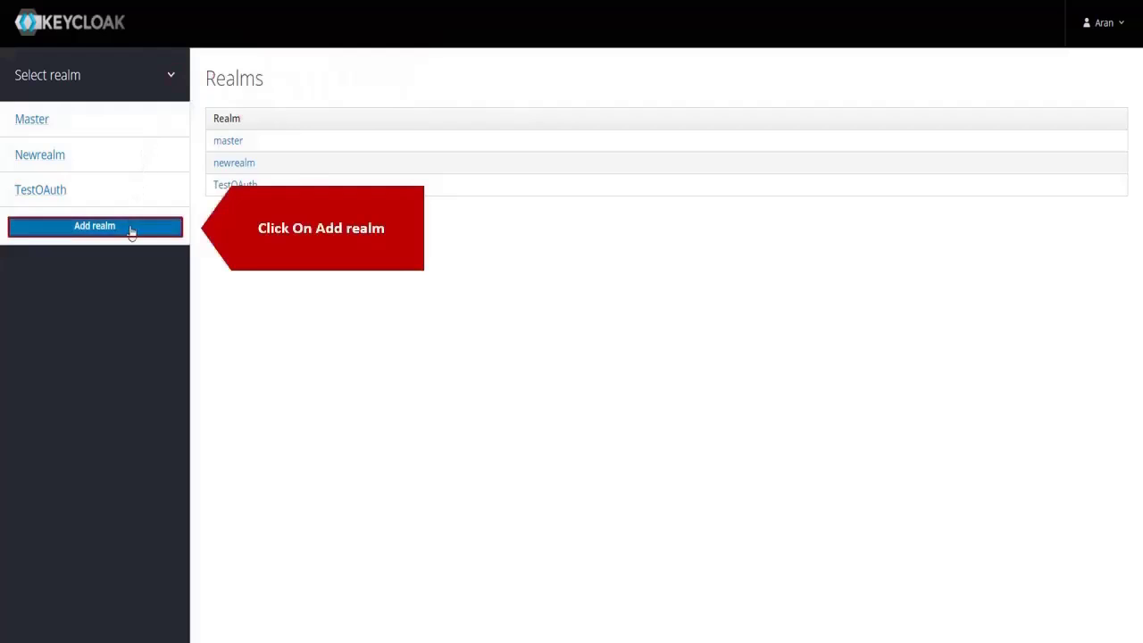
{"action": "left_click", "coordinate": [373, 157]}
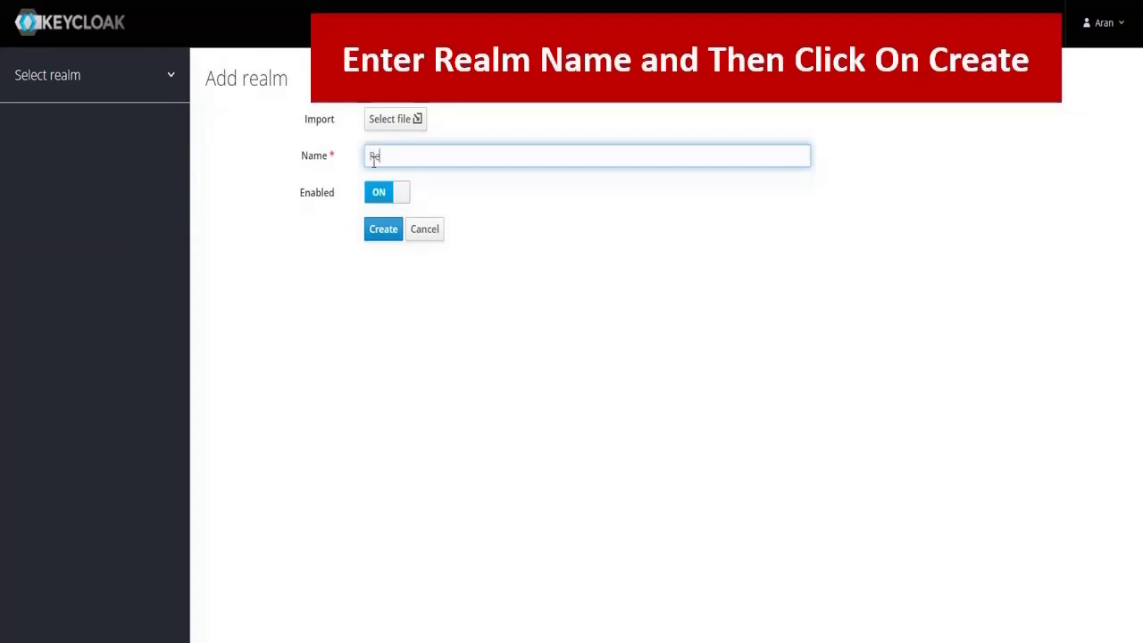
{"action": "left_click", "coordinate": [384, 228]}
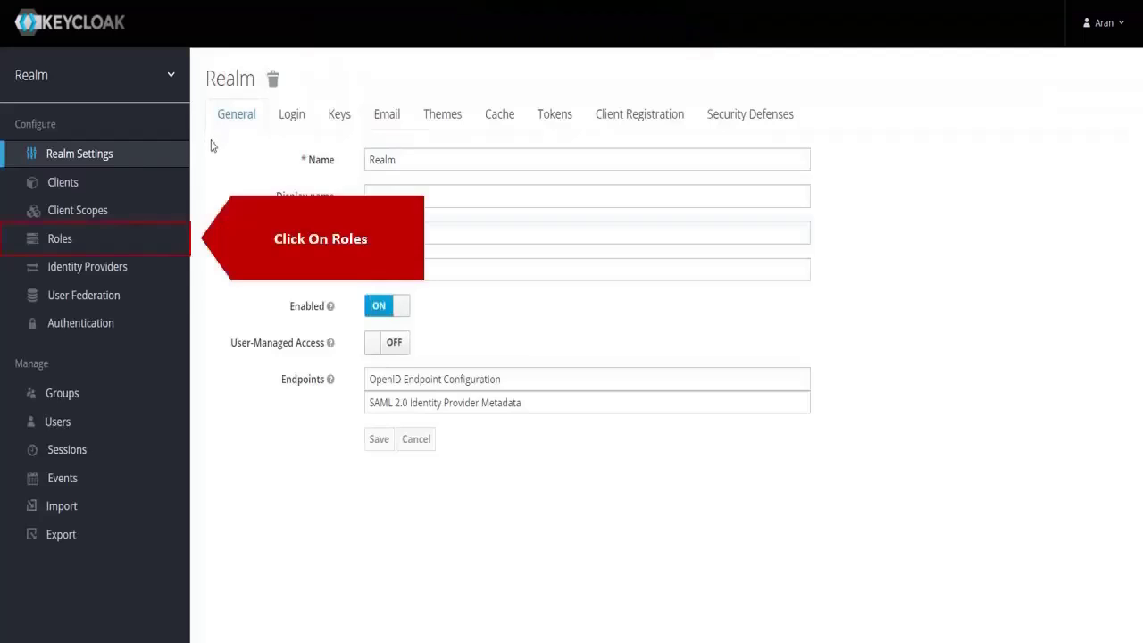
- Create and save a role with Role Name 'editor' on the Roles page
{"action": "left_click", "coordinate": [165, 237]}
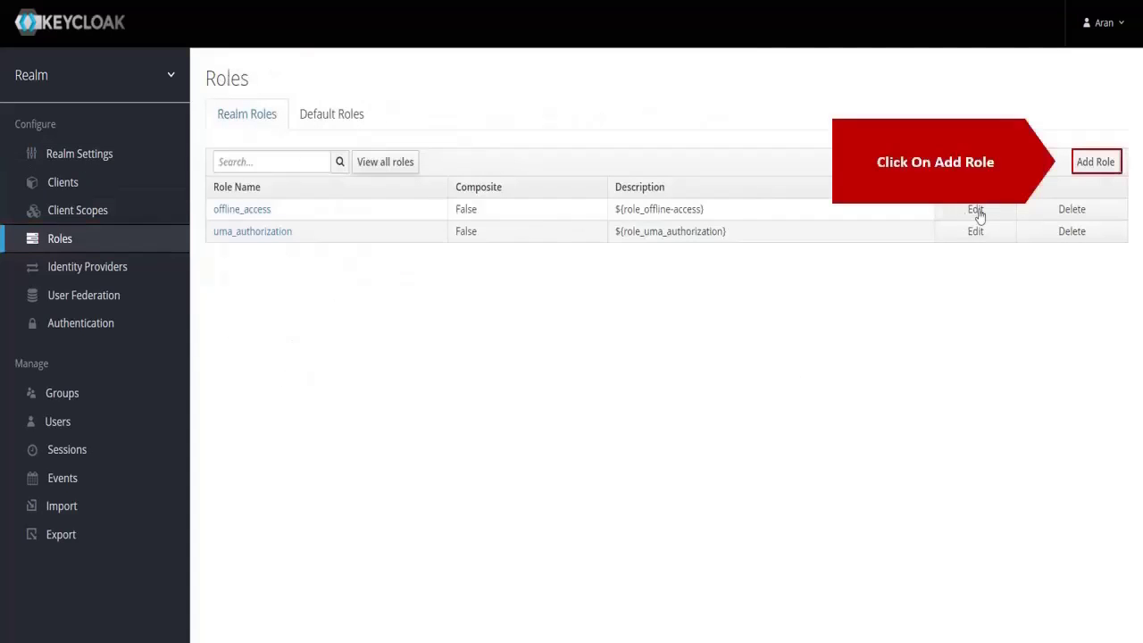
{"action": "left_click", "coordinate": [1089, 164]}
{"action": "left_click", "coordinate": [373, 154]}
{"action": "type", "text": "editor"}
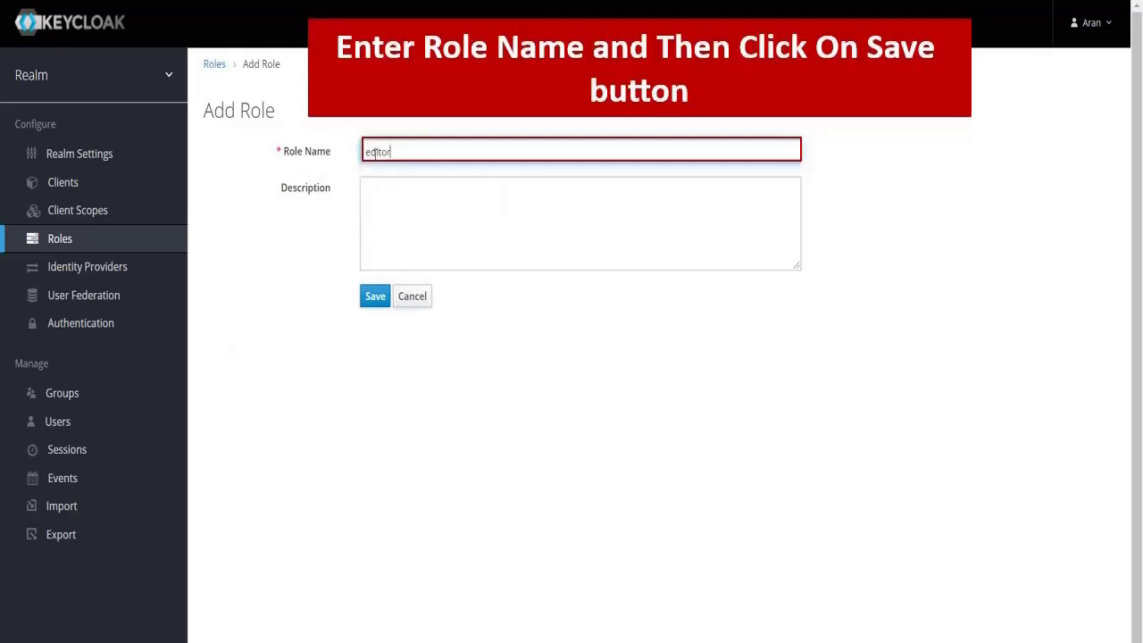
{"action": "left_click", "coordinate": [375, 296]}
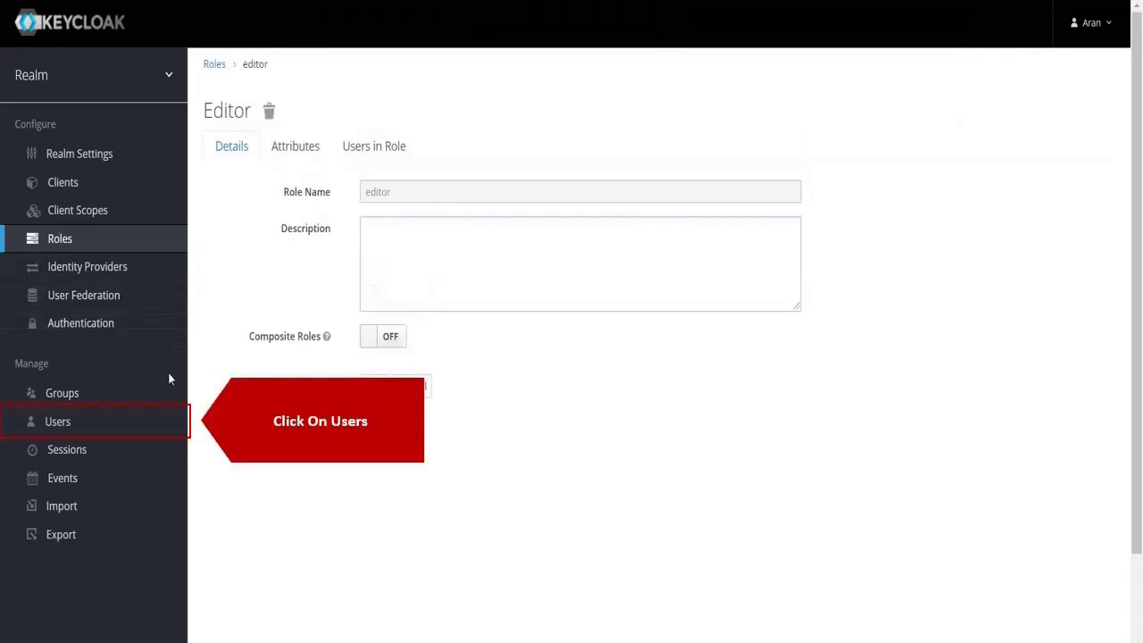
- Add and save a new user, filling in the user's username, e-mail, first and last name
{"action": "left_click", "coordinate": [161, 422]}
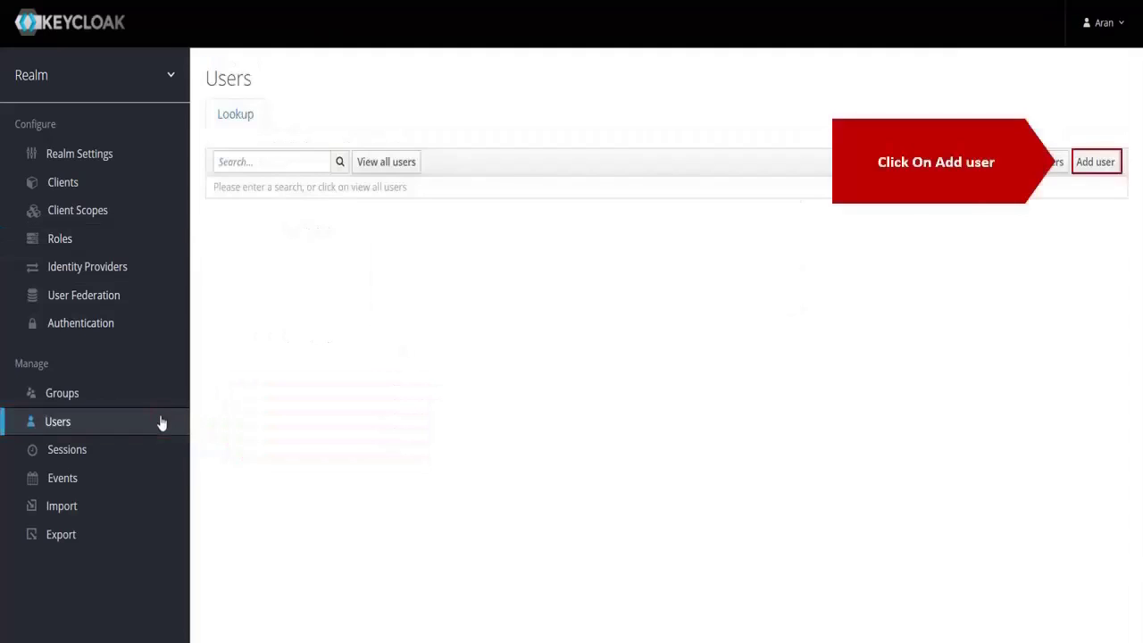
{"action": "left_click", "coordinate": [1091, 165]}
{"action": "left_click", "coordinate": [645, 224]}
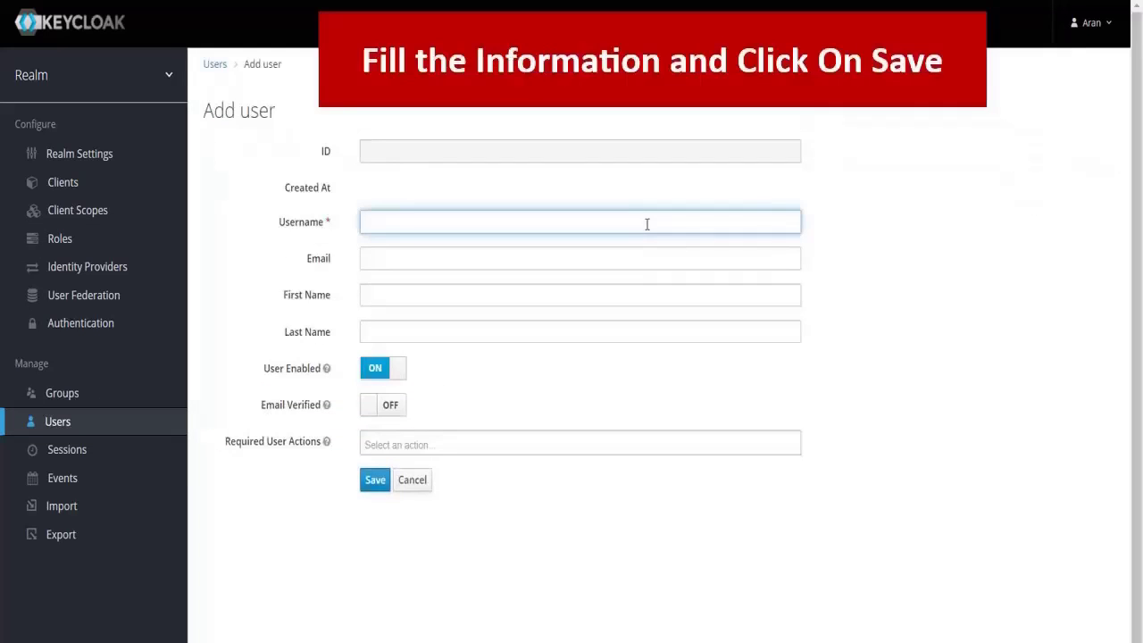
{"action": "type", "text": "aranthomas"}
{"action": "left_click", "coordinate": [640, 258]}
{"action": "left_click", "coordinate": [596, 293]}
{"action": "left_click", "coordinate": [589, 331]}
{"action": "type", "text": "thomas"}
{"action": "left_click", "coordinate": [375, 480]}
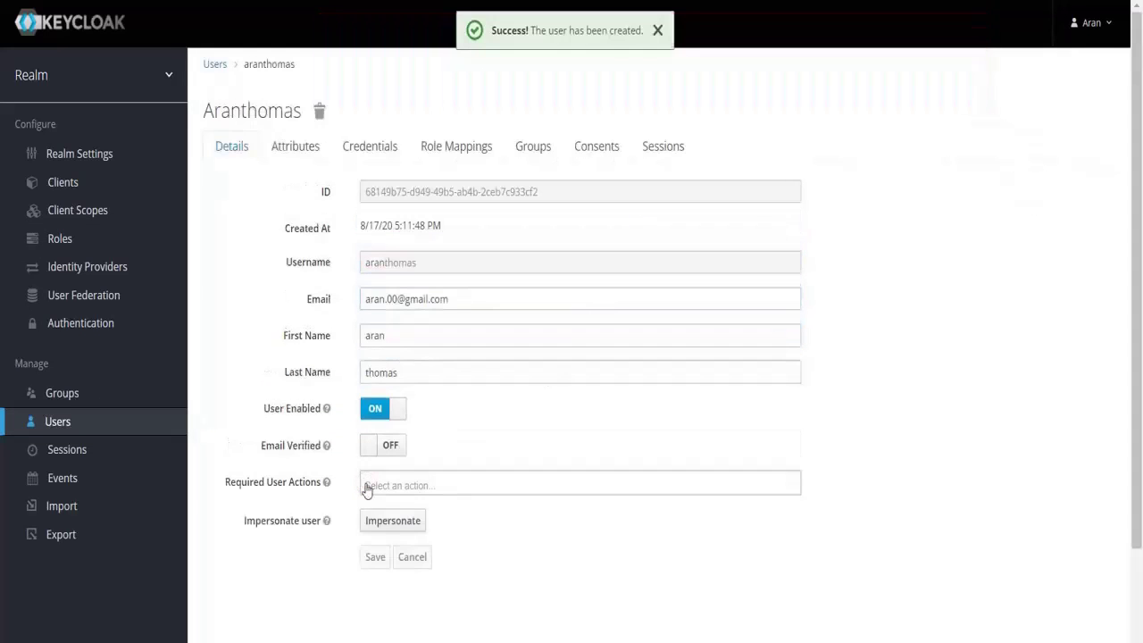
- Set the user's password on the Credentials tab with Temporary turned off, and confirm
{"action": "left_click", "coordinate": [365, 156]}
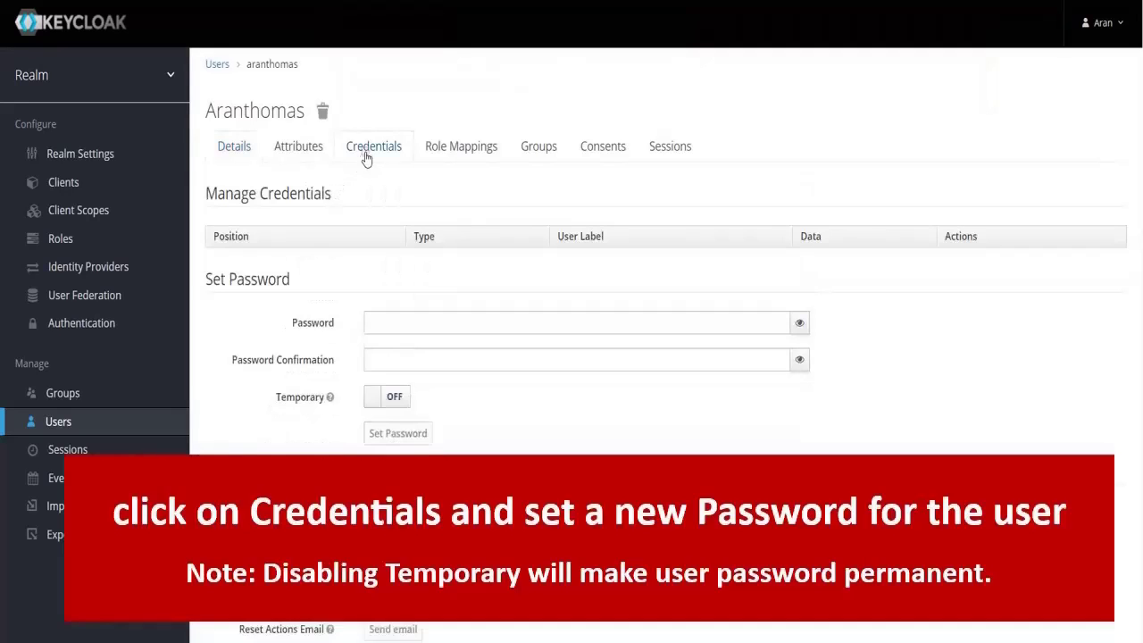
{"action": "left_click", "coordinate": [389, 318]}
{"action": "key", "text": "ctrl+v"}
{"action": "left_click", "coordinate": [393, 357]}
{"action": "type", "text": "•••"}
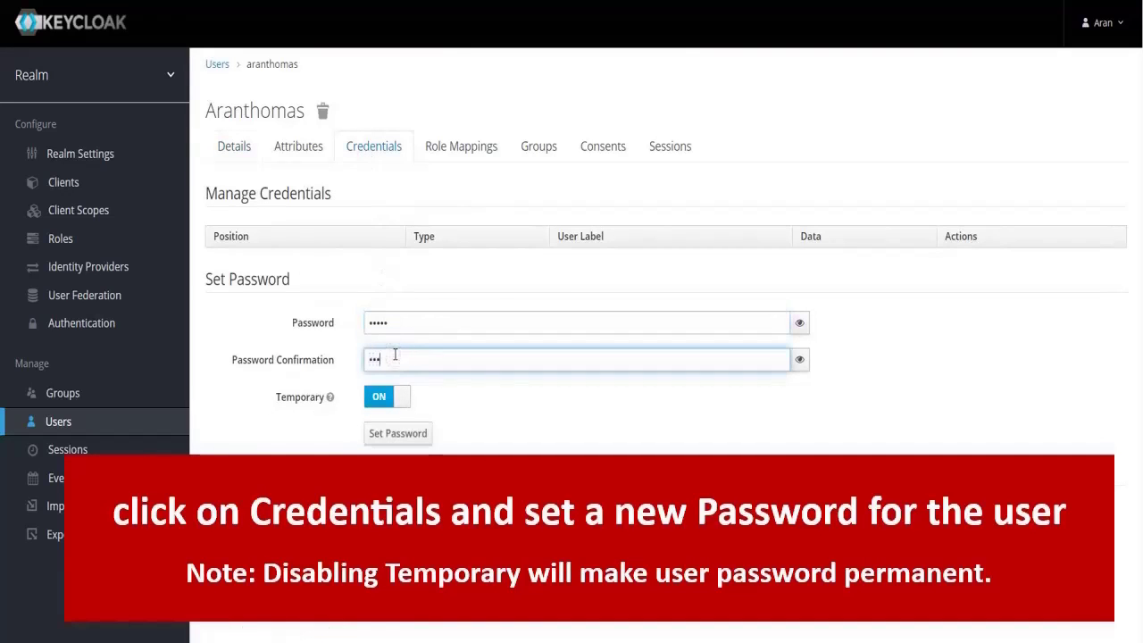
{"action": "left_click", "coordinate": [398, 396]}
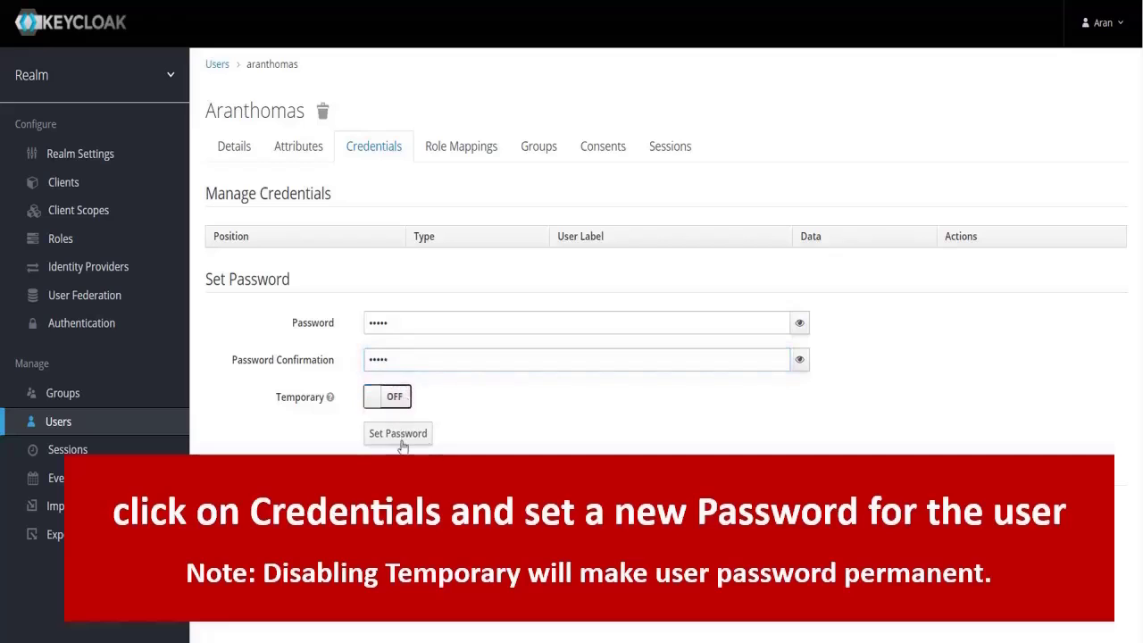
{"action": "left_click", "coordinate": [400, 437]}
{"action": "left_click", "coordinate": [739, 143]}
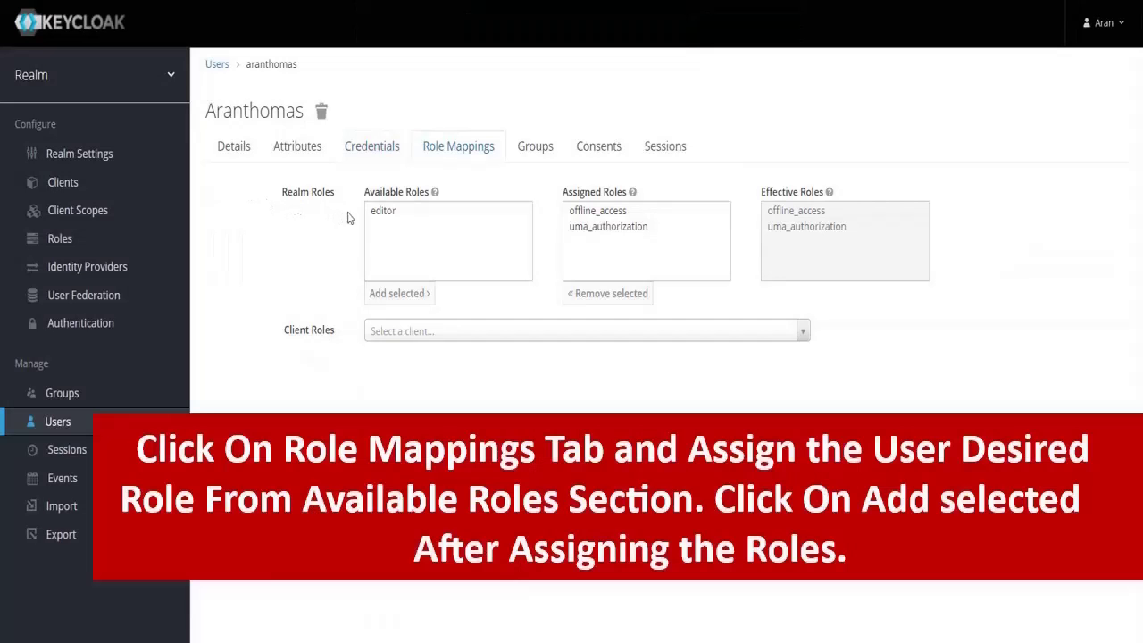
- Add the editor role from Available Roles to the user's role mappings
{"action": "left_click", "coordinate": [376, 214]}
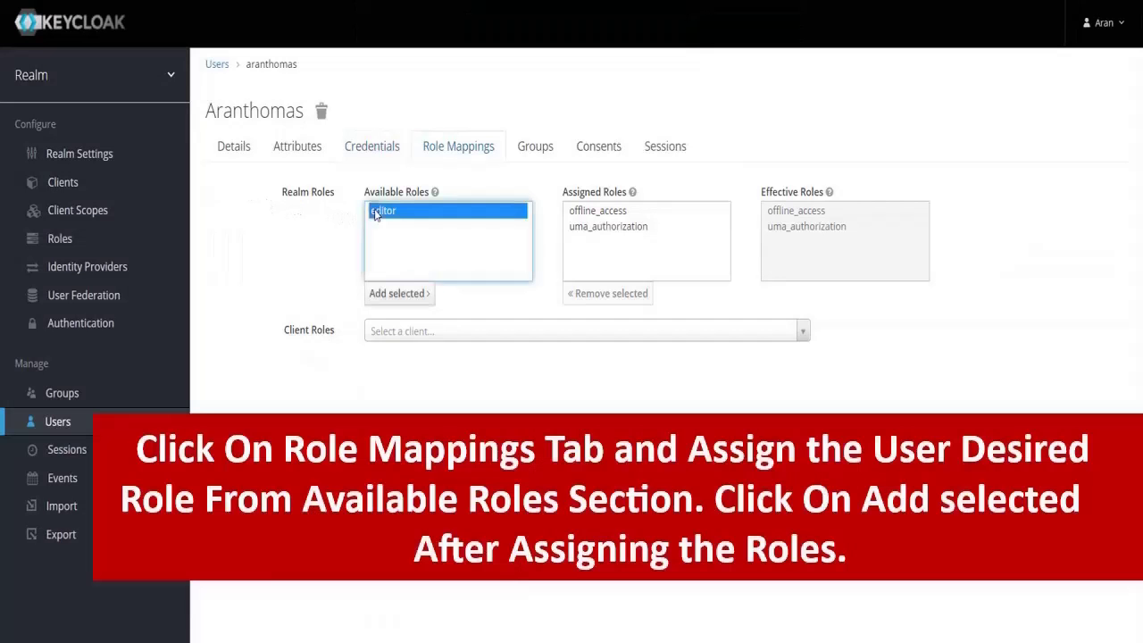
{"action": "left_click", "coordinate": [392, 300]}
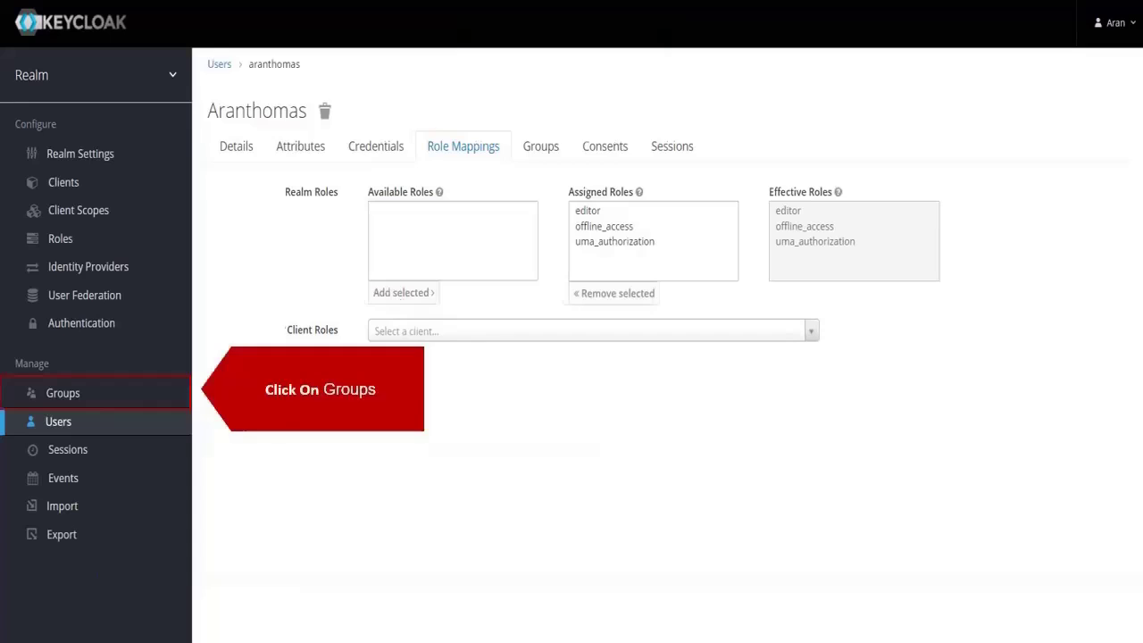
- Create a new group named Groups
{"action": "left_click", "coordinate": [163, 403]}
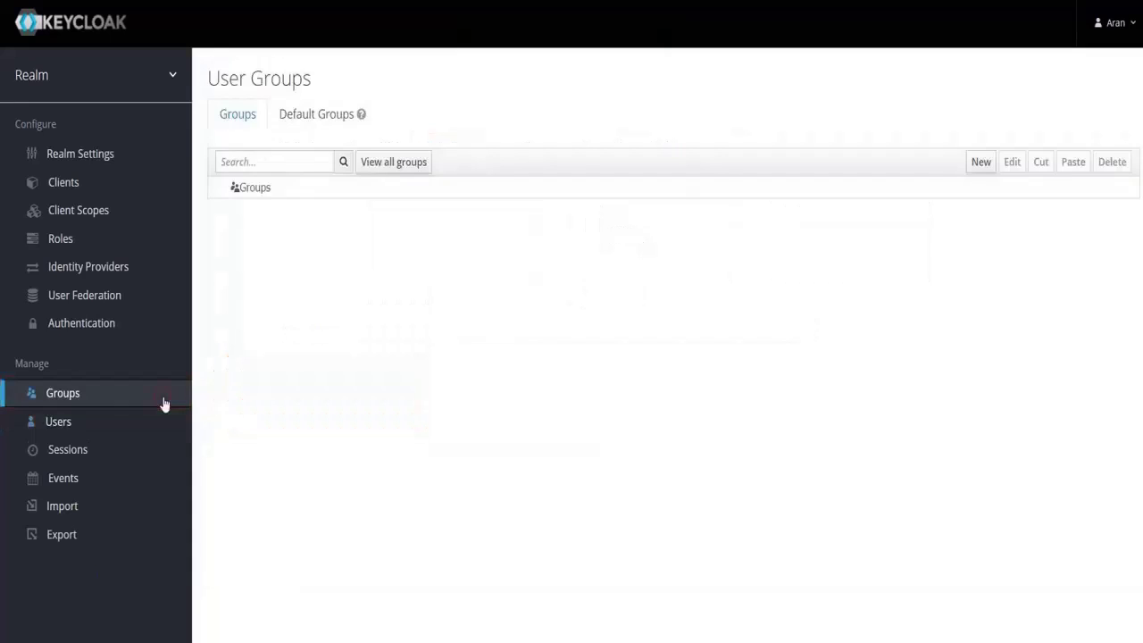
{"action": "left_click", "coordinate": [980, 162]}
{"action": "left_click", "coordinate": [686, 120]}
{"action": "type", "text": "G"}
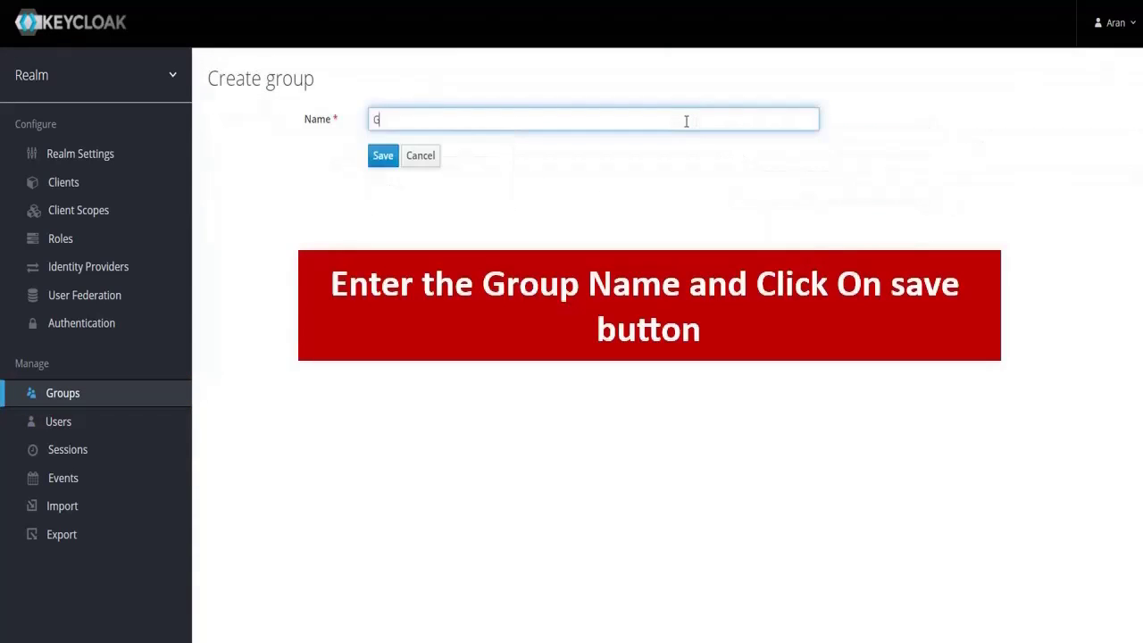
{"action": "left_click", "coordinate": [383, 157]}
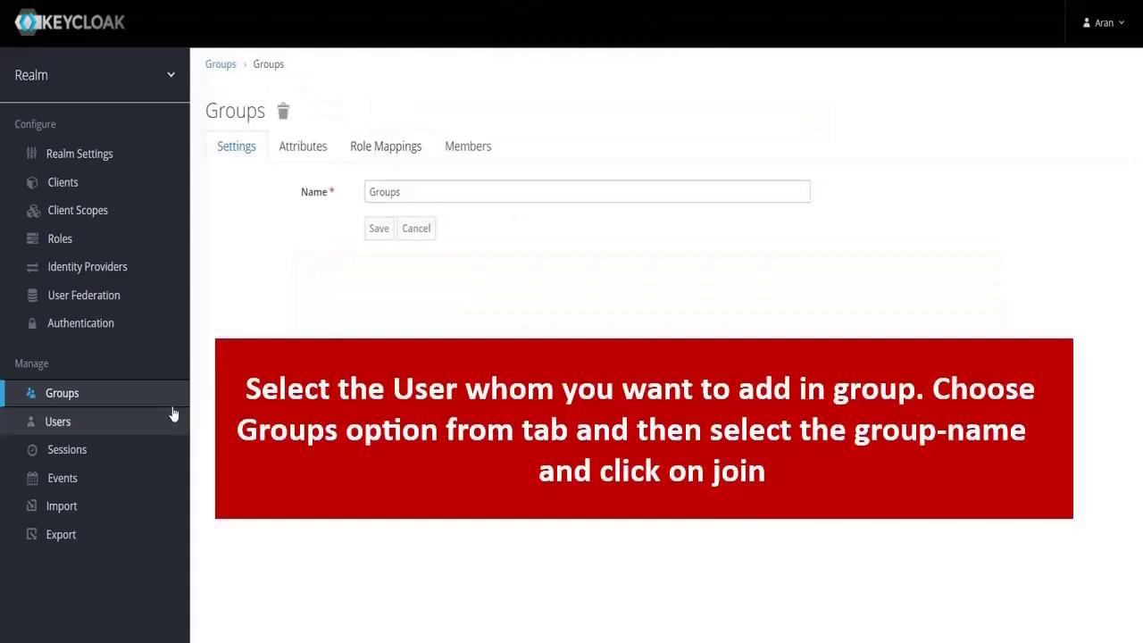
- Open the user from the full user list and join them to the Groups group
{"action": "left_click", "coordinate": [170, 420]}
{"action": "left_click", "coordinate": [379, 170]}
{"action": "left_click", "coordinate": [307, 214]}
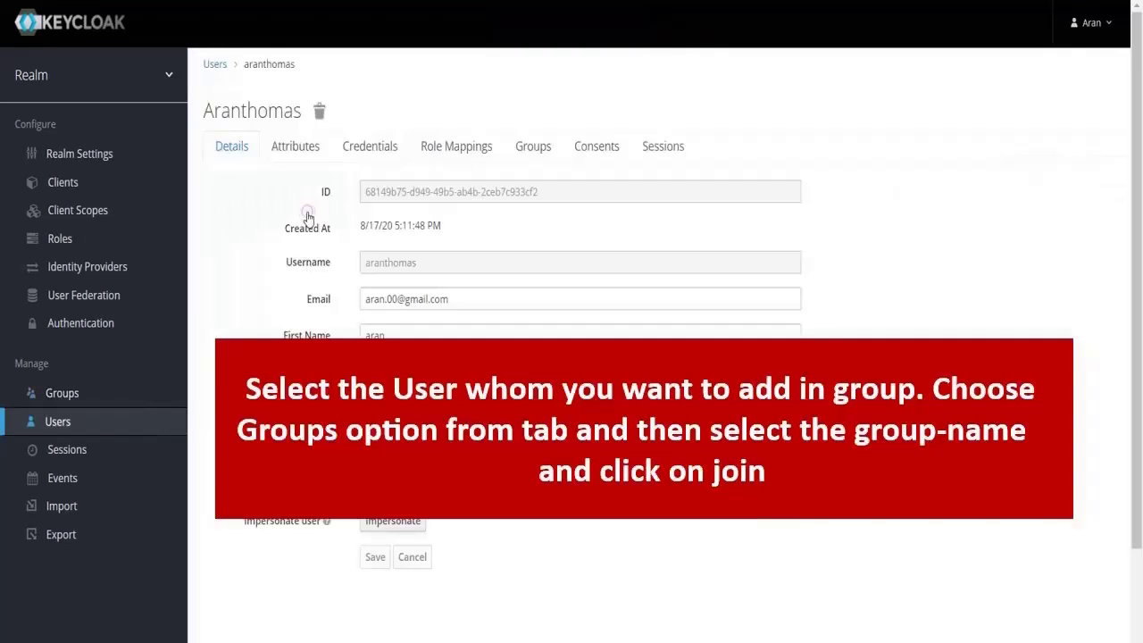
{"action": "left_click", "coordinate": [527, 150]}
{"action": "left_click", "coordinate": [593, 282]}
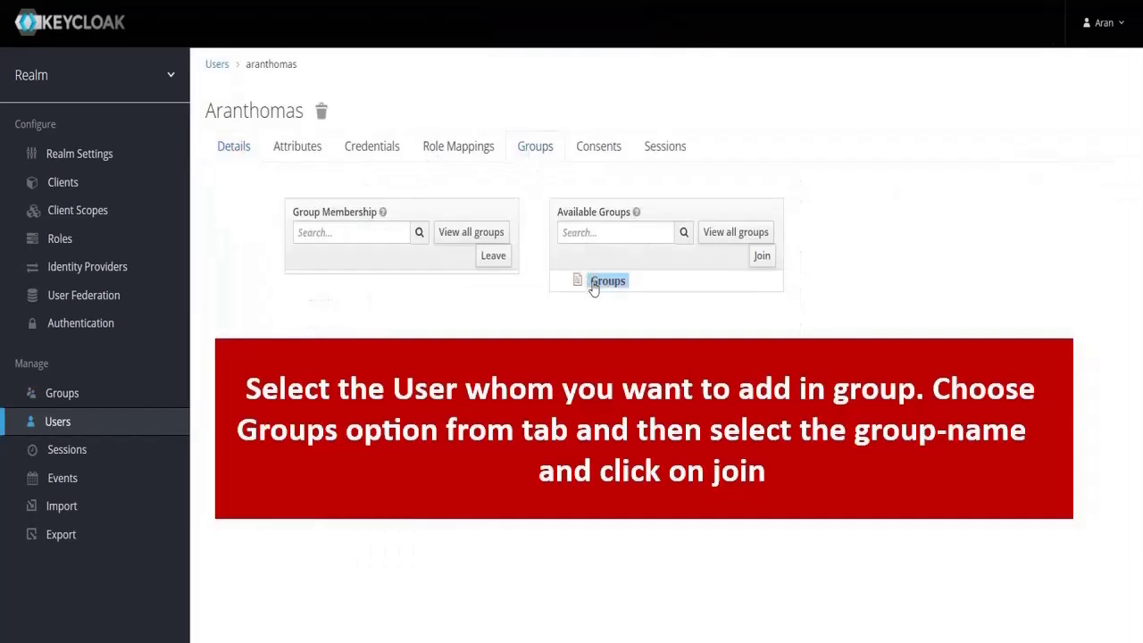
{"action": "left_click", "coordinate": [760, 257]}
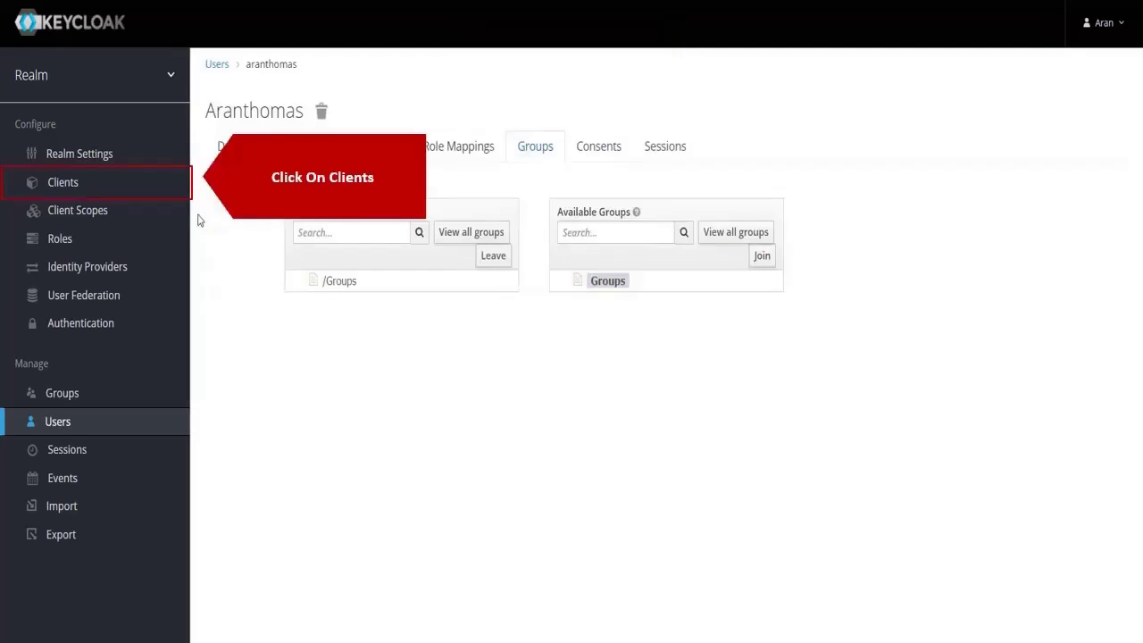
- Add the openid-connect client TestOAuth and switch its Access Type to confidential
{"action": "left_click", "coordinate": [171, 182]}
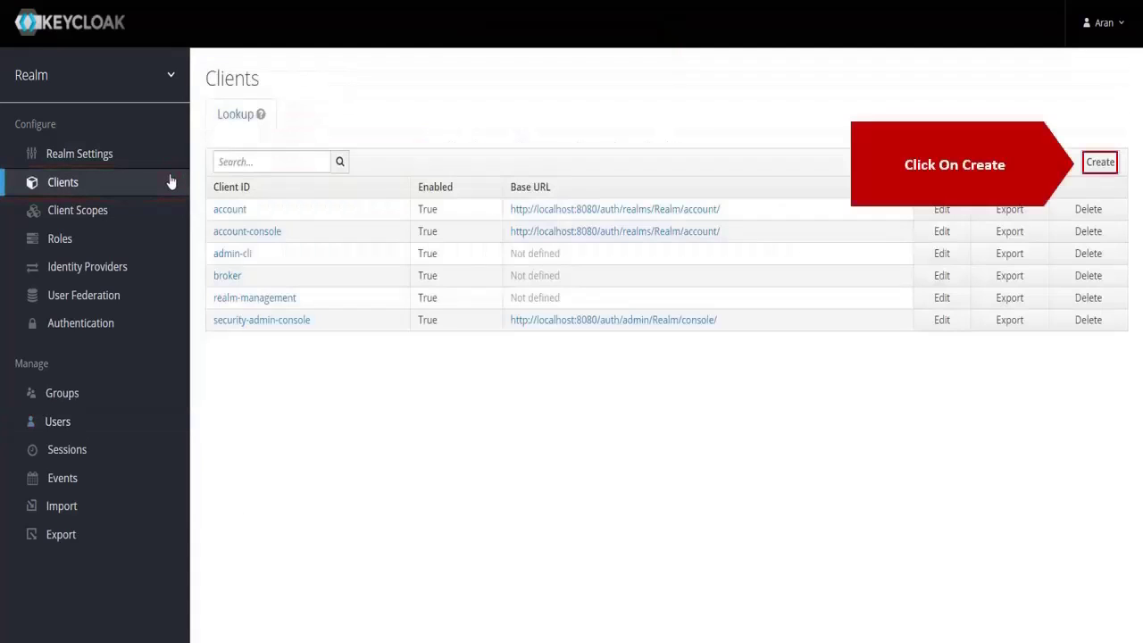
{"action": "left_click", "coordinate": [1098, 164]}
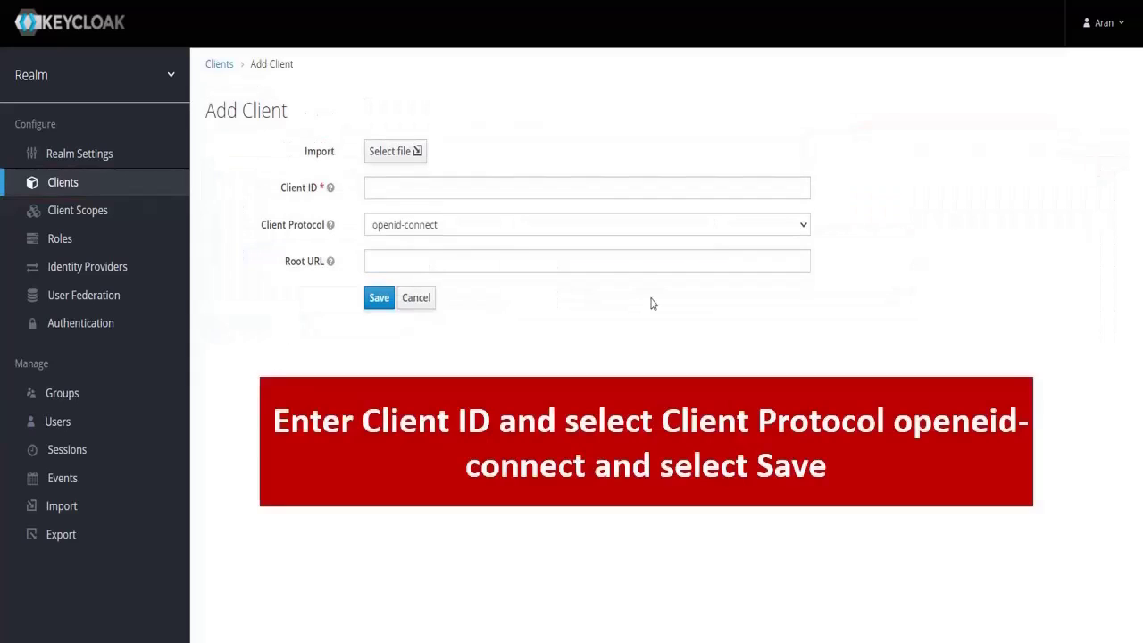
{"action": "left_click", "coordinate": [580, 190]}
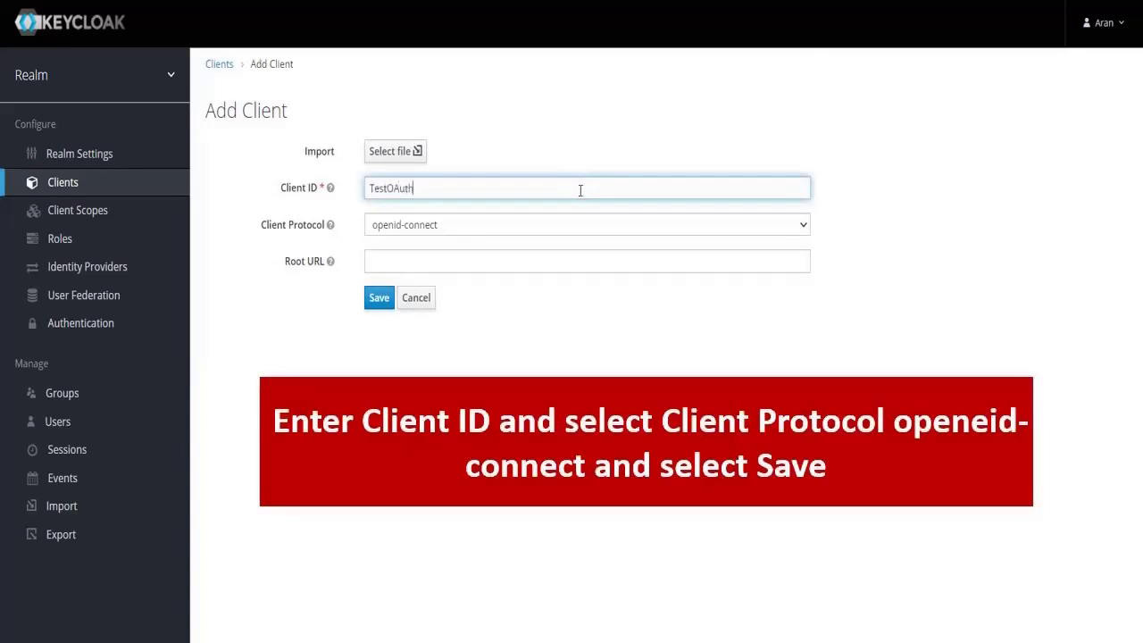
{"action": "left_click", "coordinate": [380, 298]}
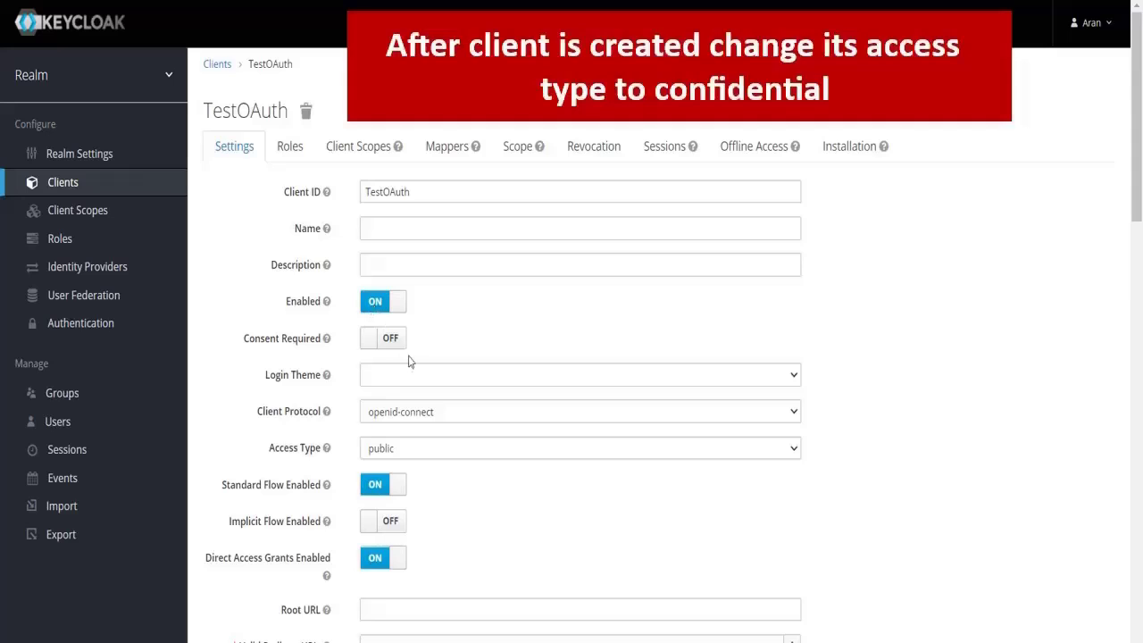
{"action": "left_click", "coordinate": [427, 448]}
{"action": "left_click", "coordinate": [428, 467]}
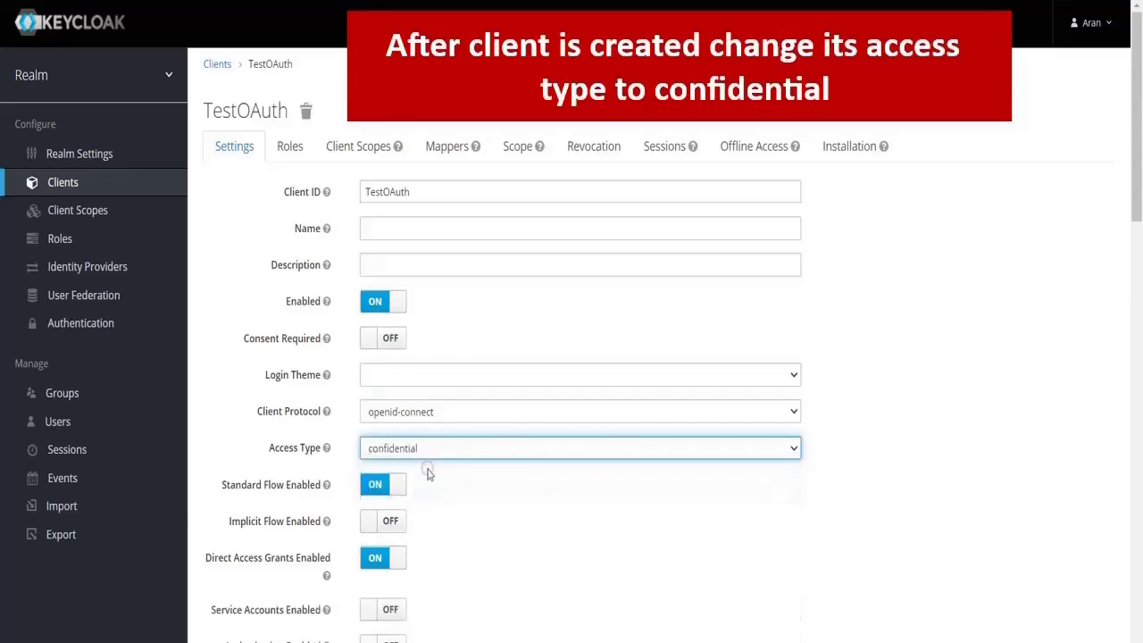
{"action": "scroll", "coordinate": [426, 474], "scroll_direction": "down", "scroll_amount": 1}
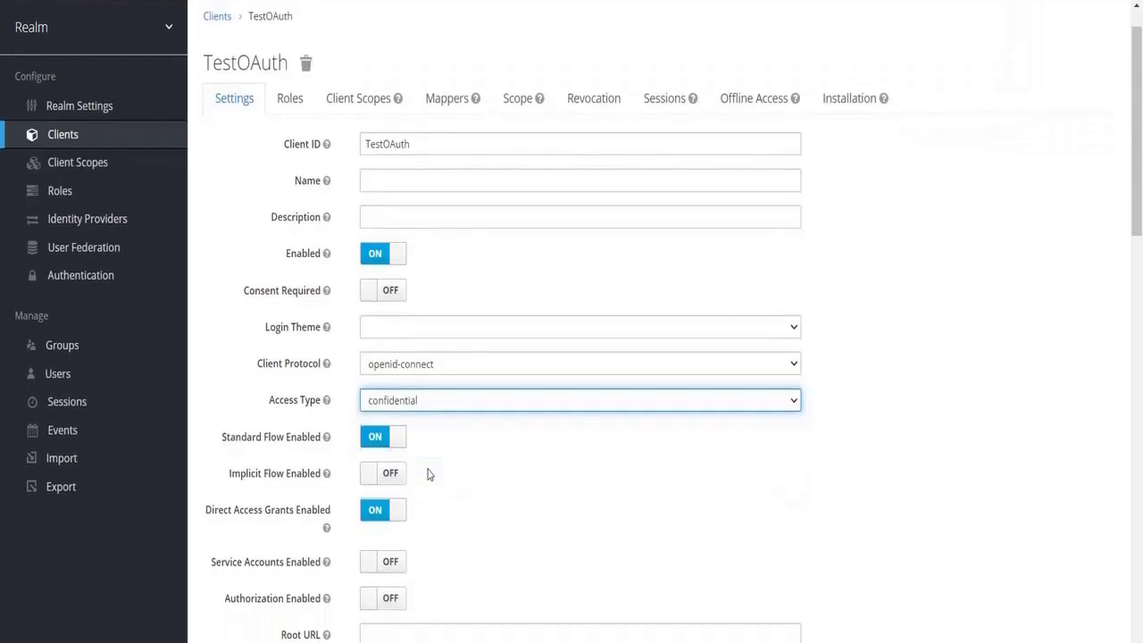
{"action": "scroll", "coordinate": [427, 474], "scroll_direction": "down", "scroll_amount": 3}
{"action": "left_click", "coordinate": [419, 384]}
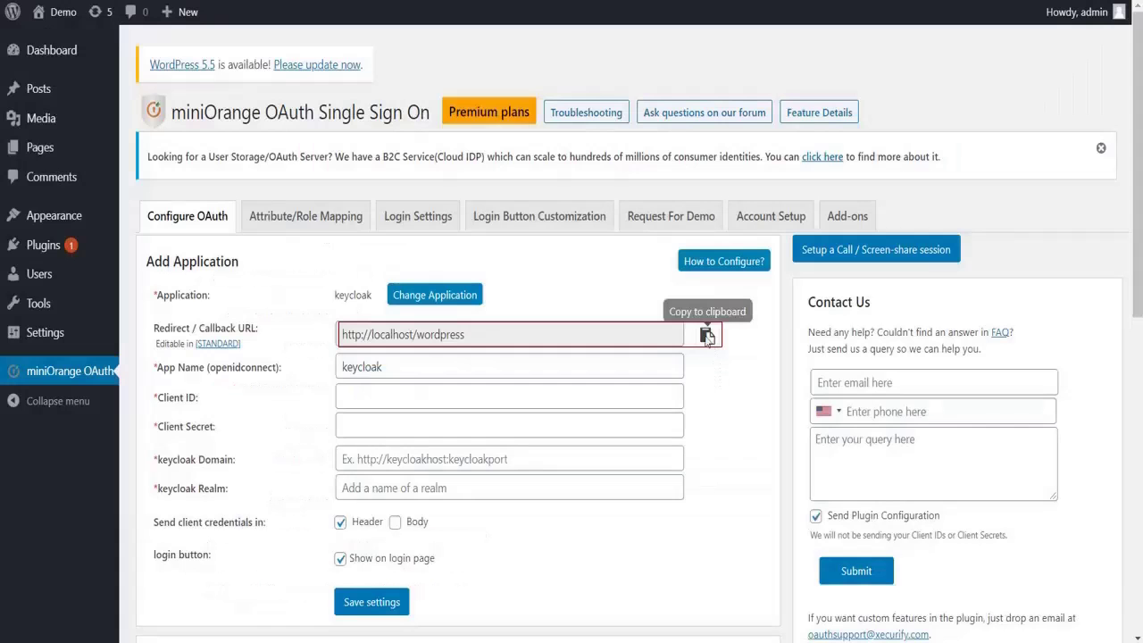
{"action": "left_click", "coordinate": [706, 334]}
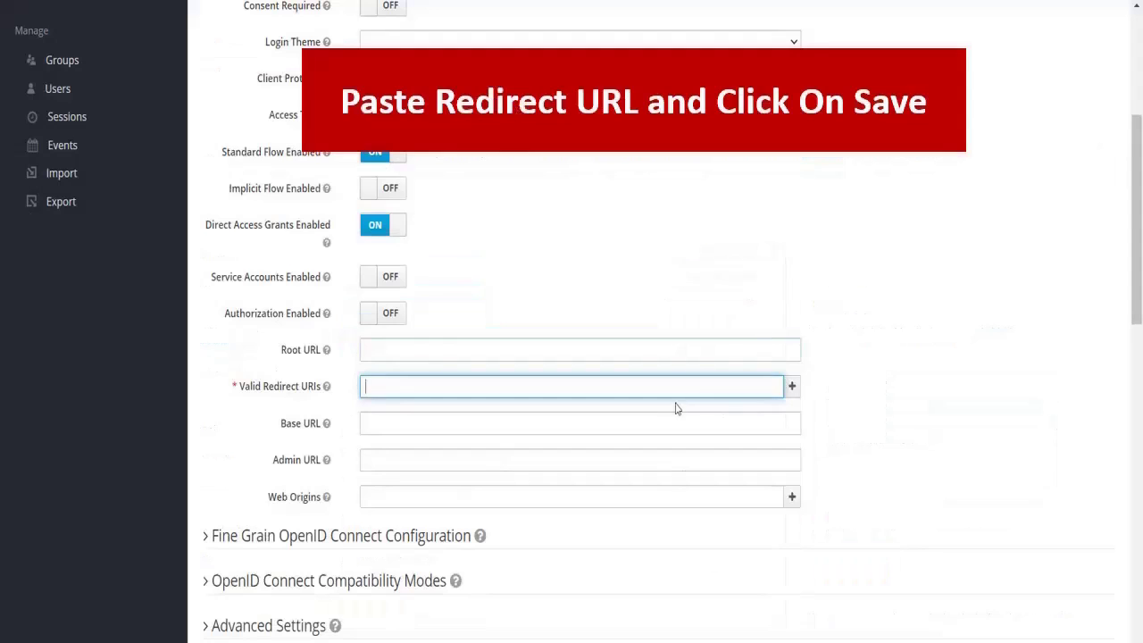
{"action": "left_click", "coordinate": [673, 384]}
{"action": "key", "text": "ctrl+v"}
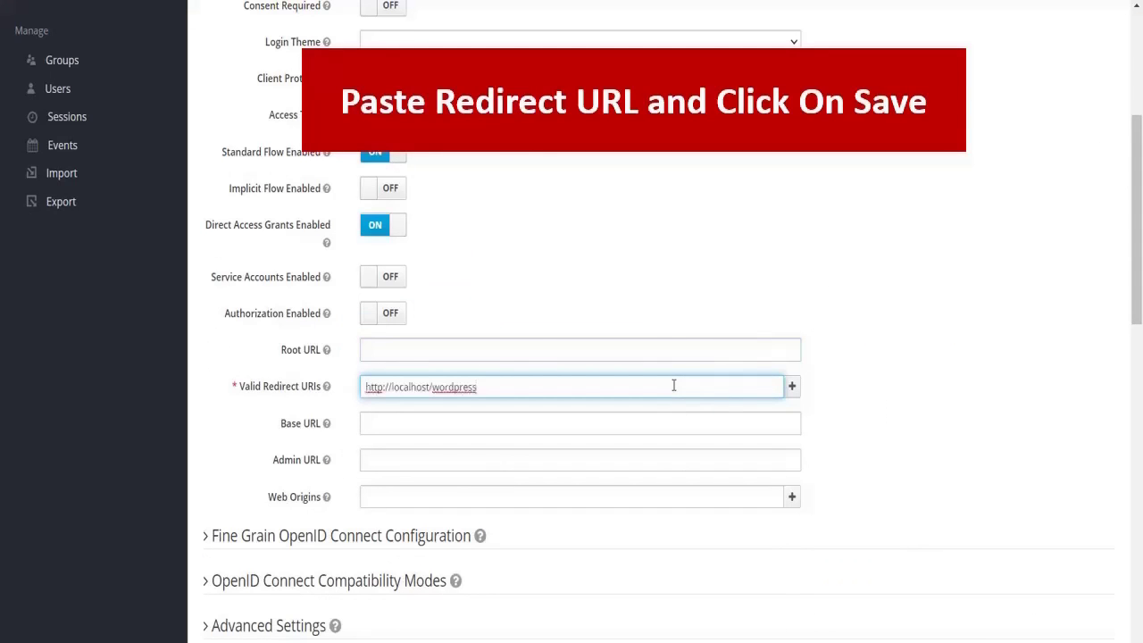
{"action": "scroll", "coordinate": [640, 477], "scroll_direction": "down", "scroll_amount": 3}
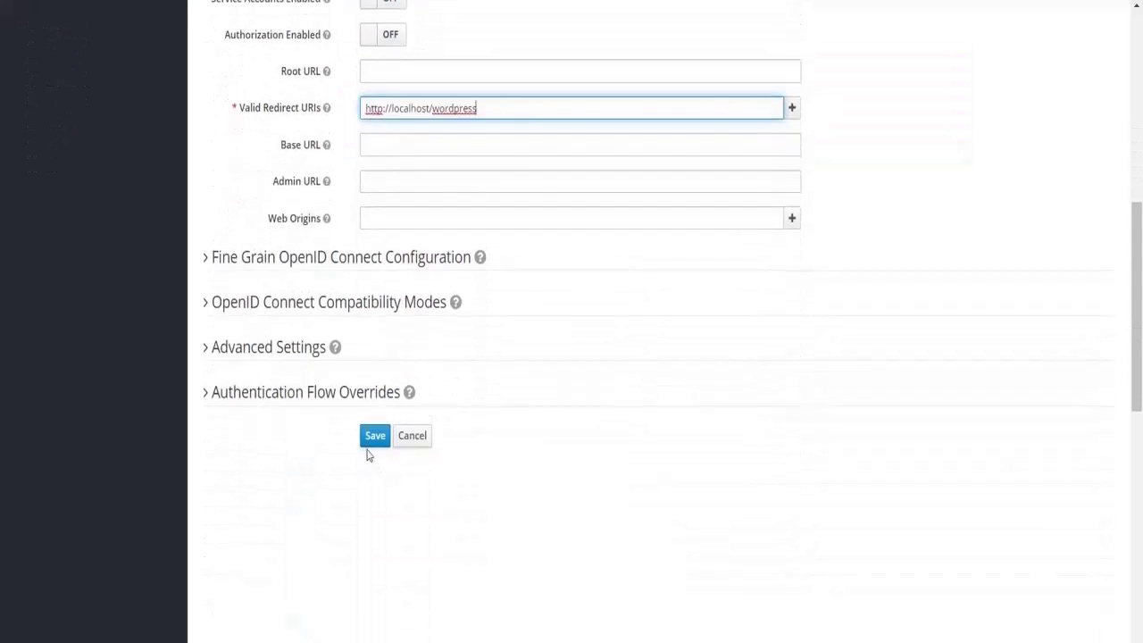
{"action": "left_click", "coordinate": [369, 444]}
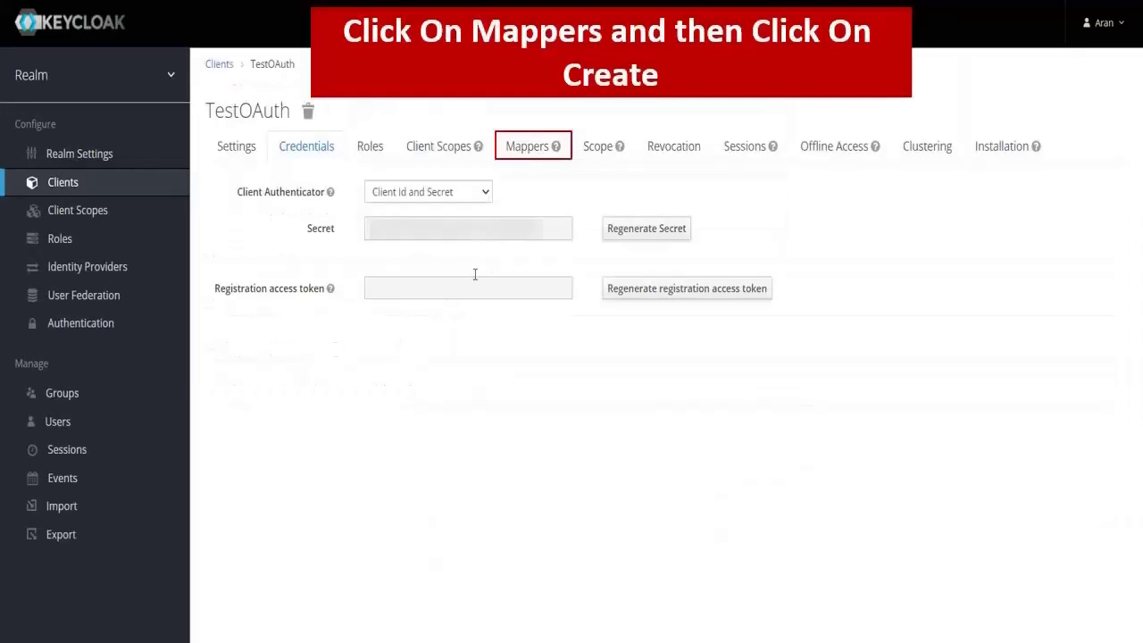
- Create protocol mapper testmapper of type Group Membership with Full group path off, and save
{"action": "left_click", "coordinate": [539, 143]}
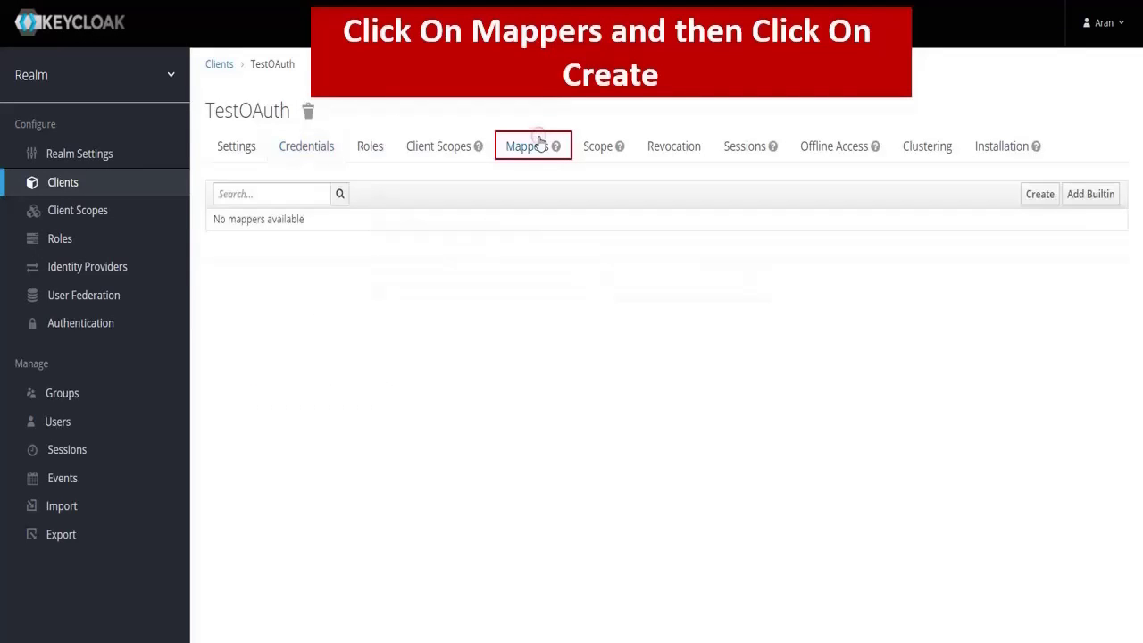
{"action": "left_click", "coordinate": [1038, 203]}
{"action": "left_click", "coordinate": [377, 187]}
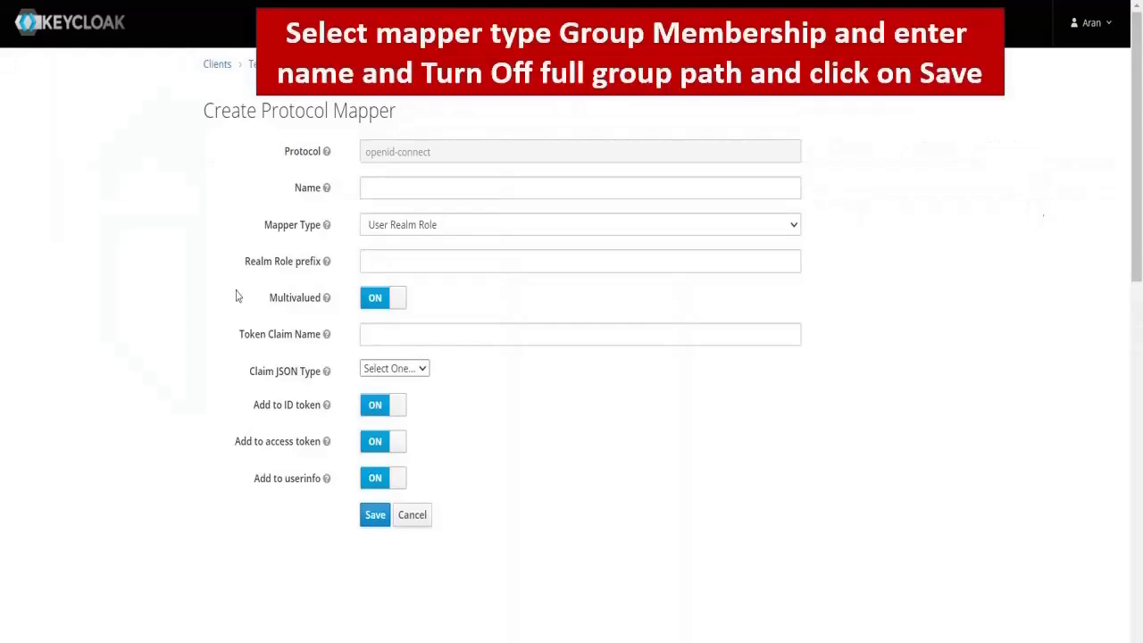
{"action": "type", "text": "testmapper"}
{"action": "left_click", "coordinate": [392, 226]}
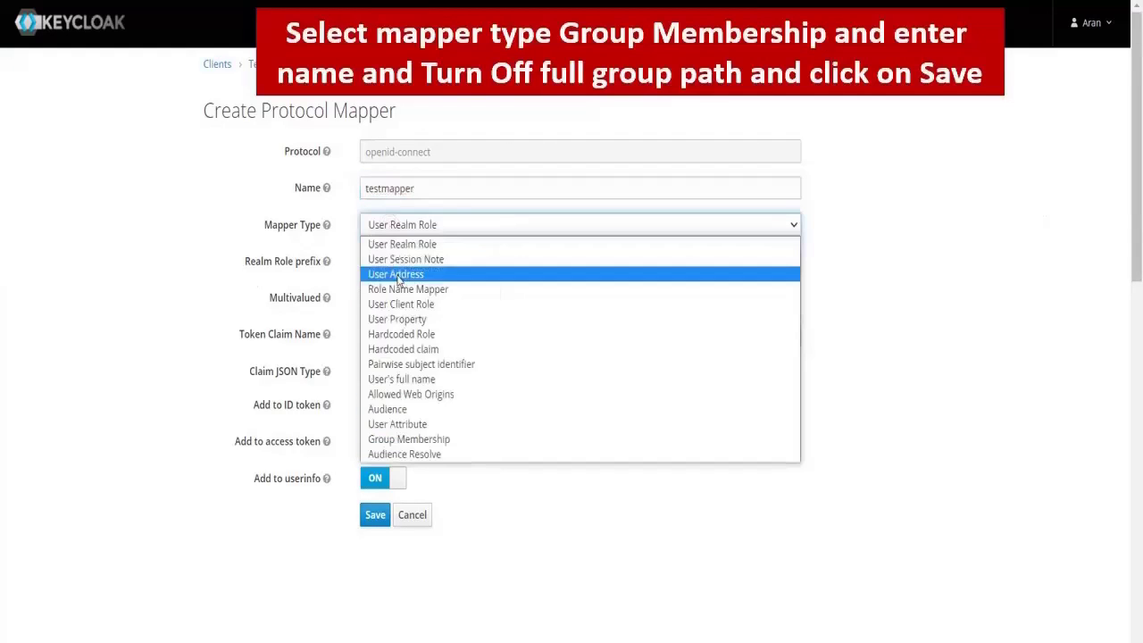
{"action": "left_click", "coordinate": [408, 438]}
{"action": "left_click", "coordinate": [393, 298]}
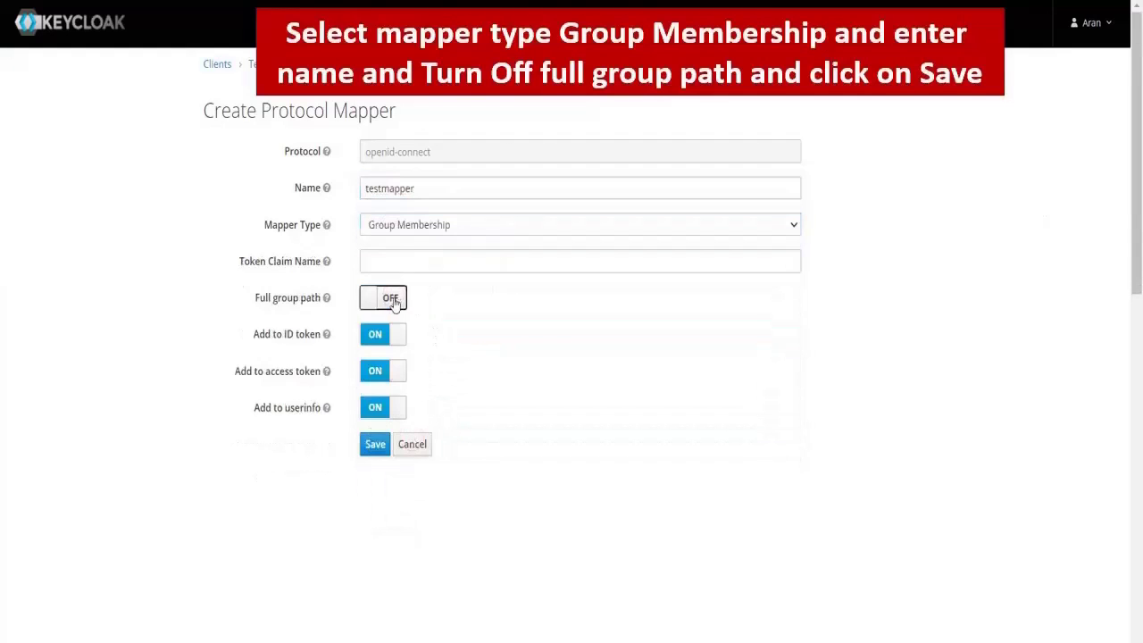
{"action": "left_click", "coordinate": [374, 444]}
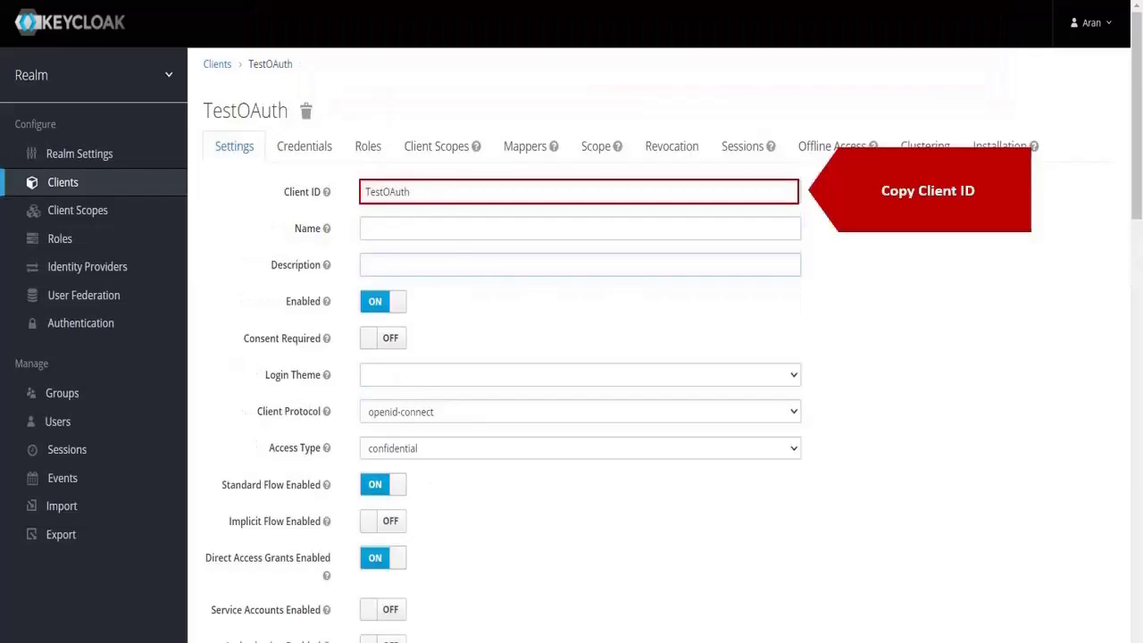
- Copy TestOAuth from Keycloak into miniOrange's Client ID field
{"action": "double_click", "coordinate": [442, 195]}
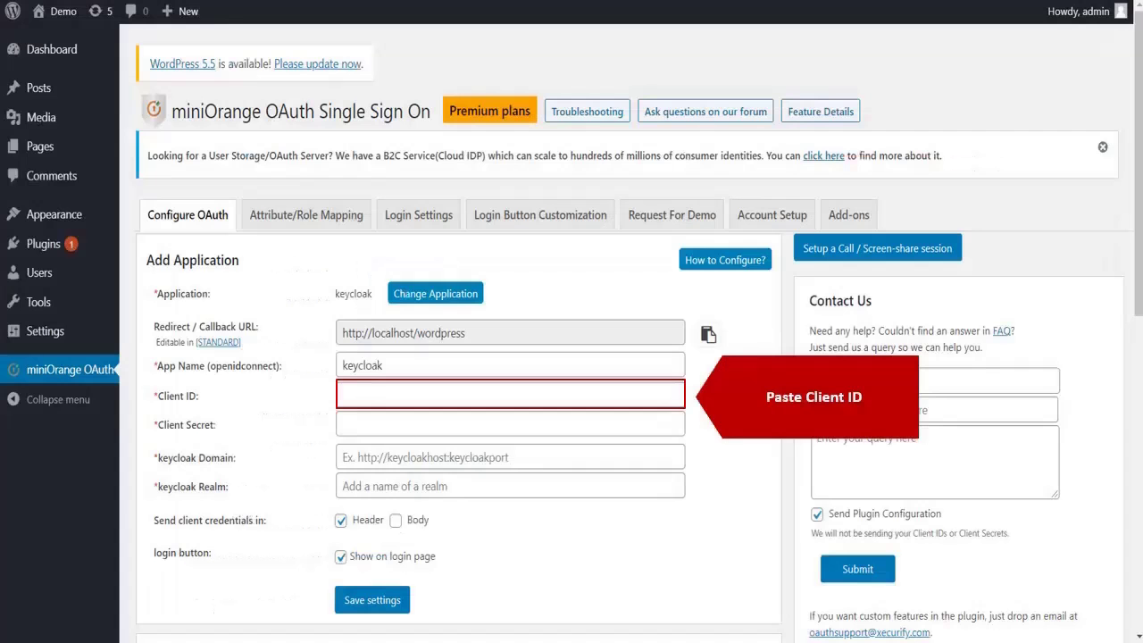
{"action": "left_click", "coordinate": [672, 398]}
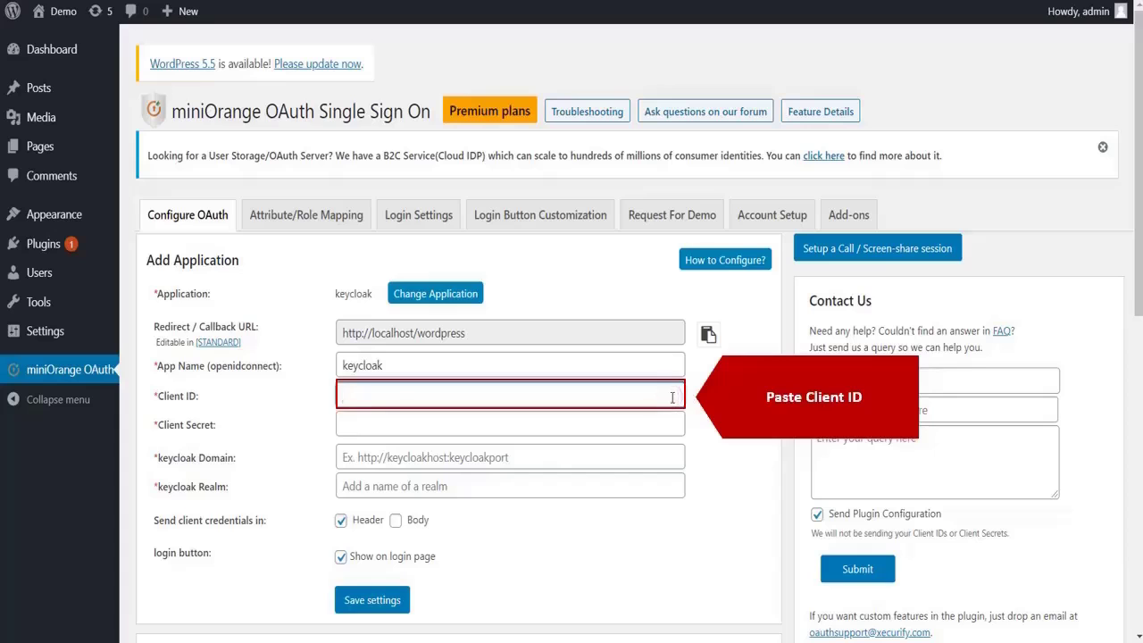
{"action": "key", "text": "ctrl+v"}
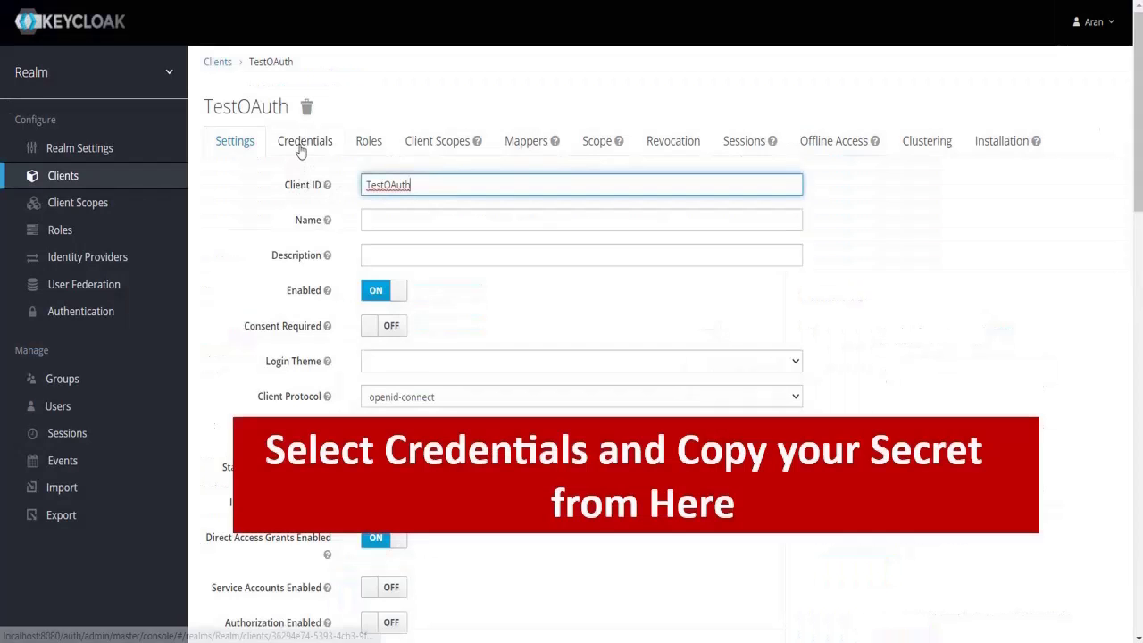
- Paste the TestOAuth secret from Keycloak's Credentials tab into miniOrange's Client Secret field
{"action": "left_click", "coordinate": [300, 148]}
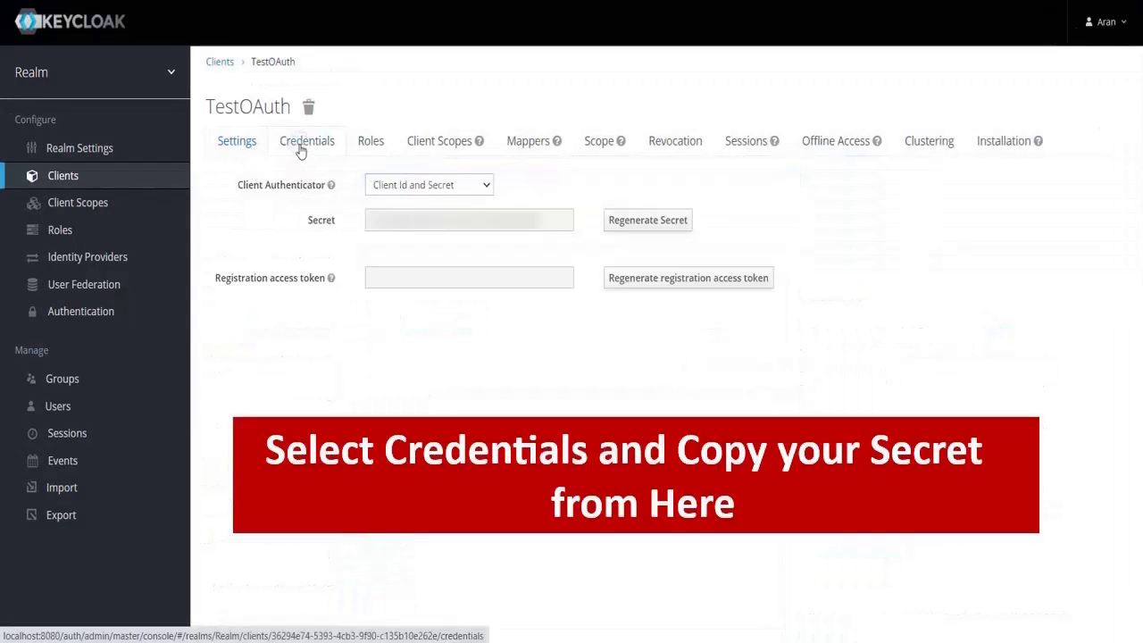
{"action": "triple_click", "coordinate": [366, 225]}
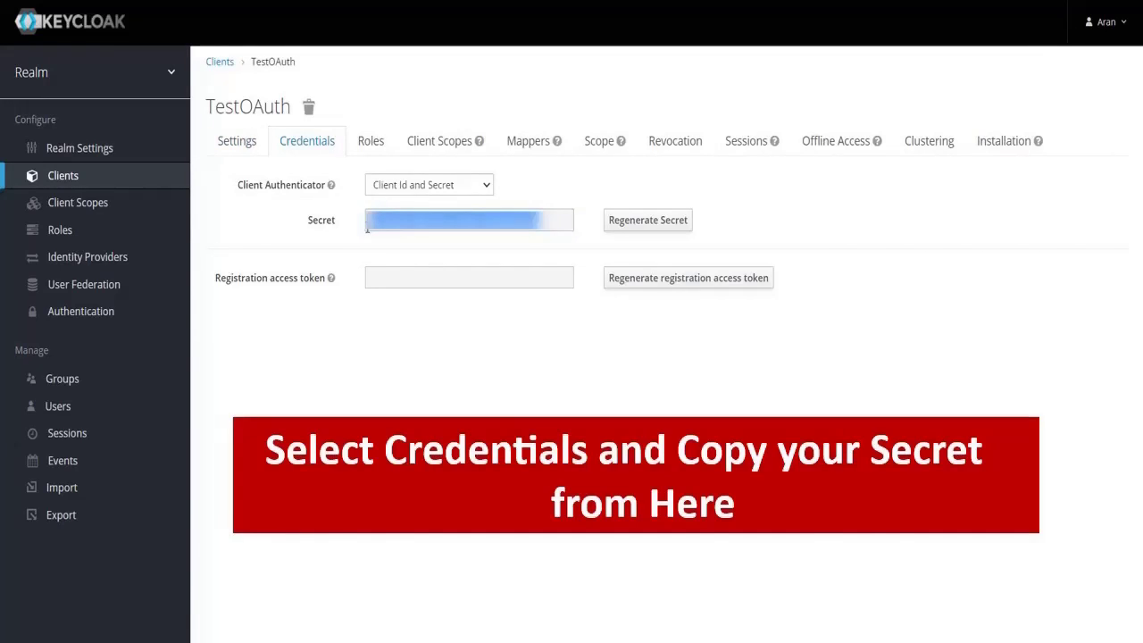
{"action": "key", "text": "ctrl+v"}
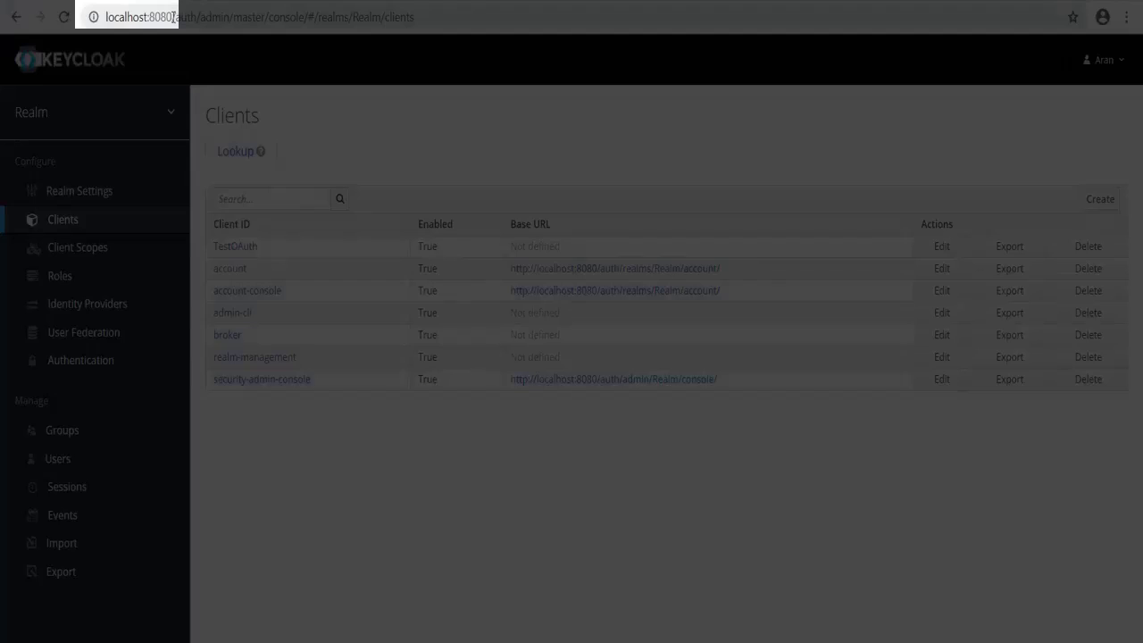
{"action": "left_click_drag", "start_coordinate": [172, 16], "coordinate": [101, 16]}
{"action": "key", "text": "ctrl+c"}
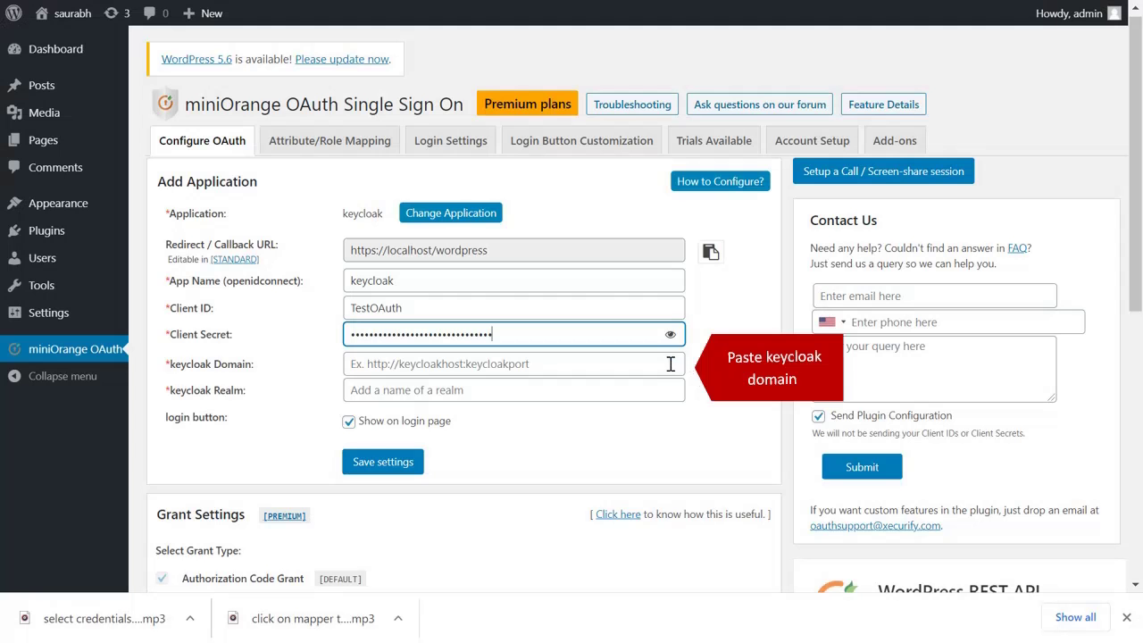
- Enter localhost:8080 as keycloak Domain and the Keycloak realm name as keycloak Realm, then save
{"action": "left_click", "coordinate": [666, 363]}
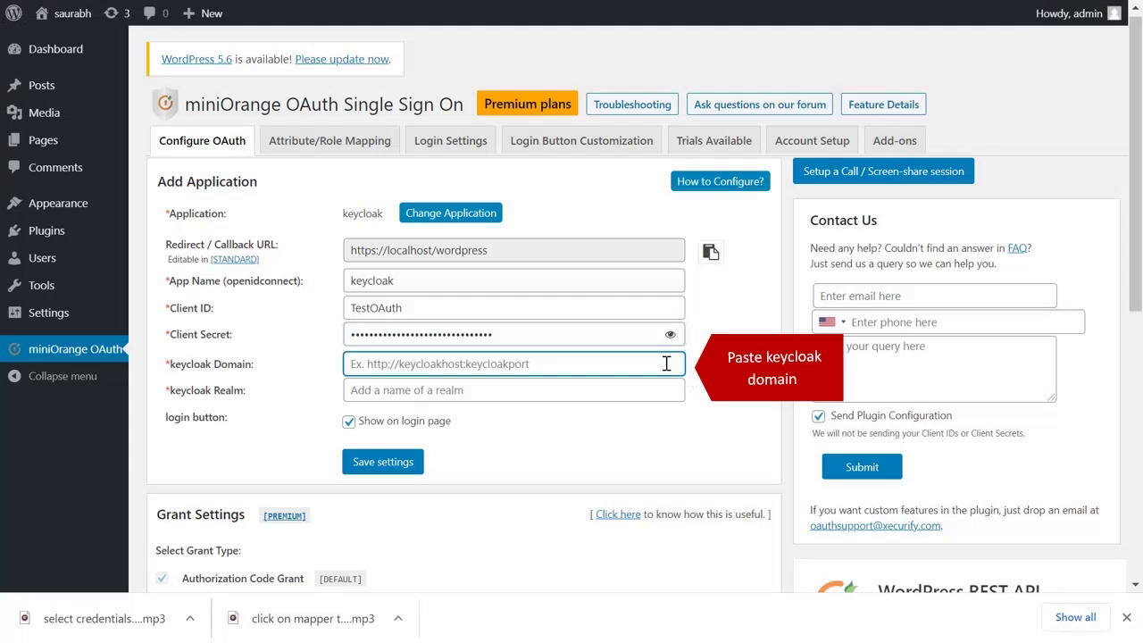
{"action": "key", "text": "ctrl+v"}
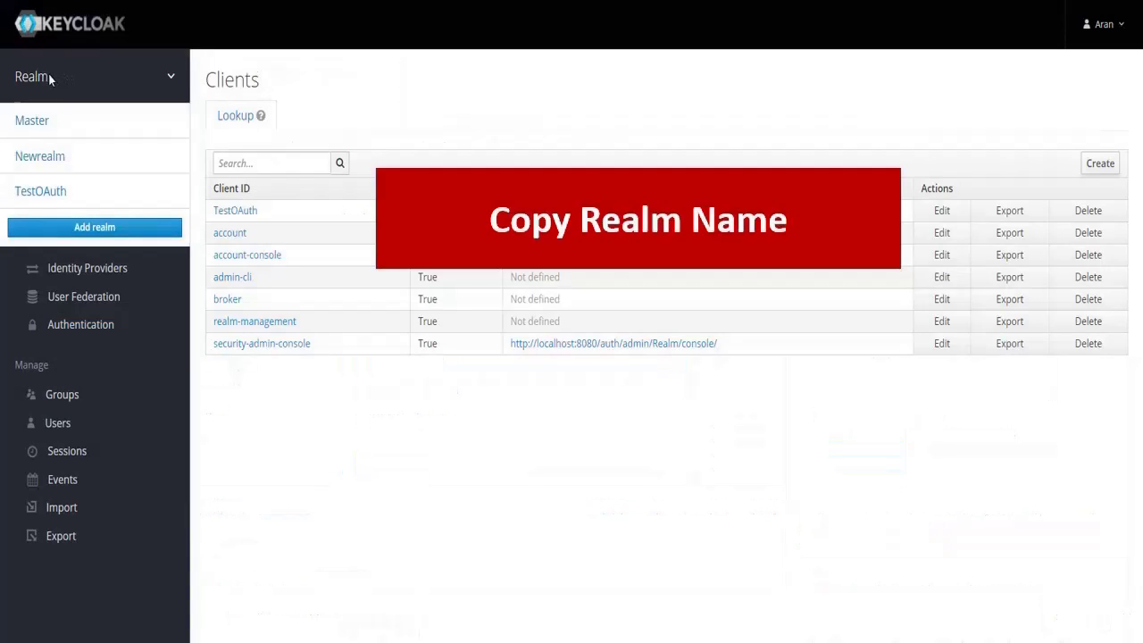
{"action": "left_click_drag", "start_coordinate": [38, 77], "coordinate": [15, 77]}
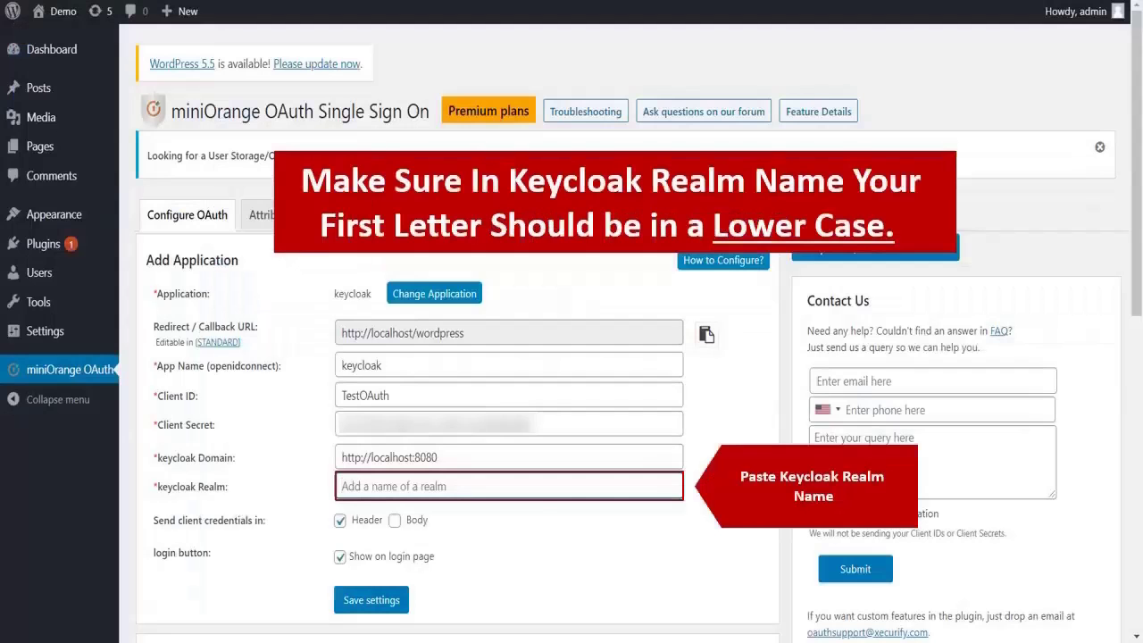
{"action": "type", "text": "Realm"}
{"action": "left_click", "coordinate": [383, 600]}
- Run Test Configuration against Keycloak and close the returned attributes window
{"action": "left_click", "coordinate": [460, 491]}
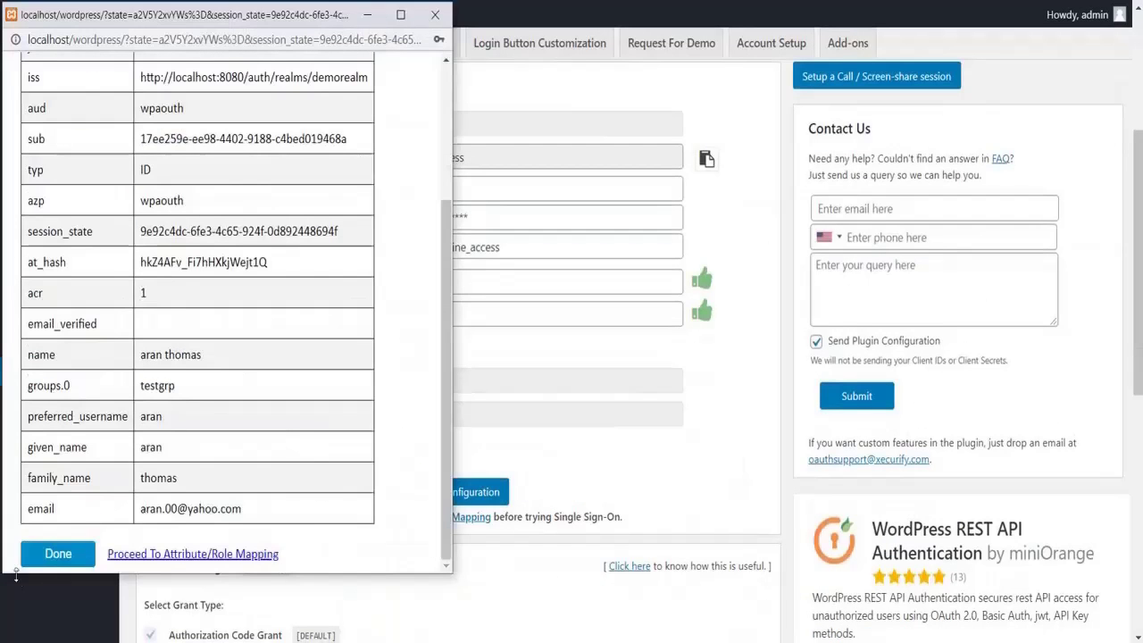
{"action": "left_click", "coordinate": [46, 619]}
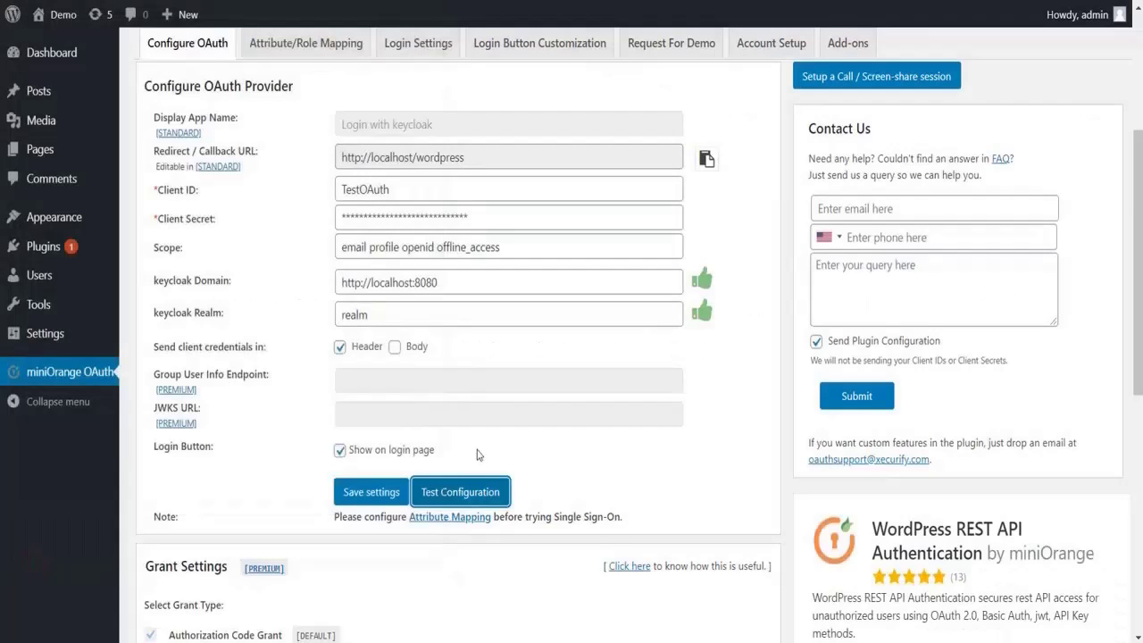
{"action": "scroll", "coordinate": [476, 454], "scroll_direction": "up", "scroll_amount": 3}
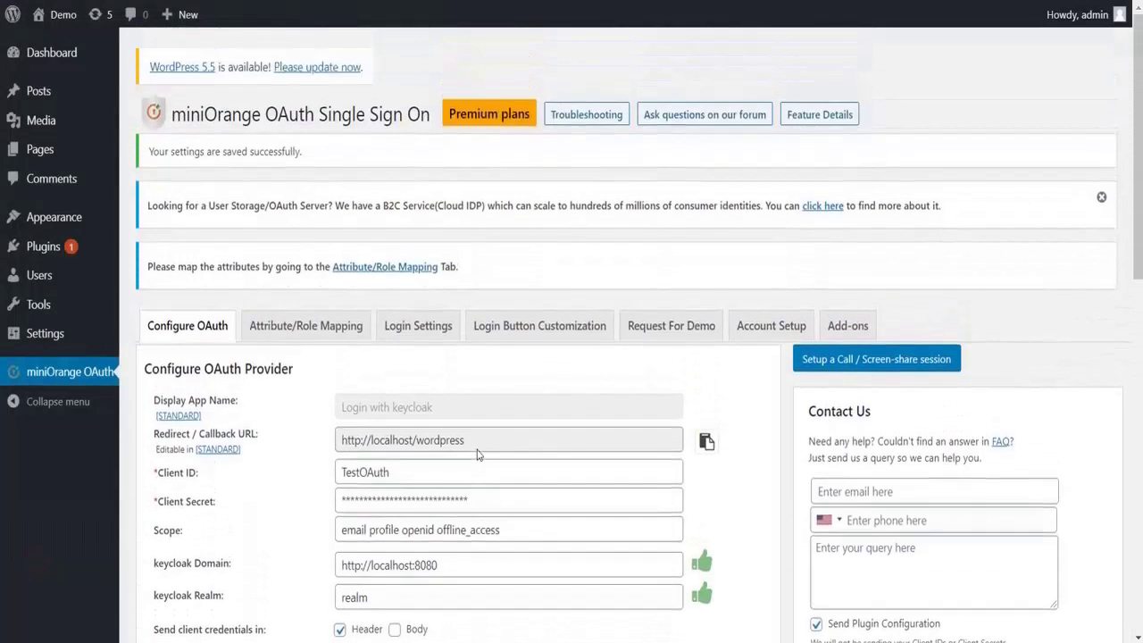
- In Attribute/Role Mapping, map Username to Keycloak's 'name' attribute and save
{"action": "left_click", "coordinate": [350, 337]}
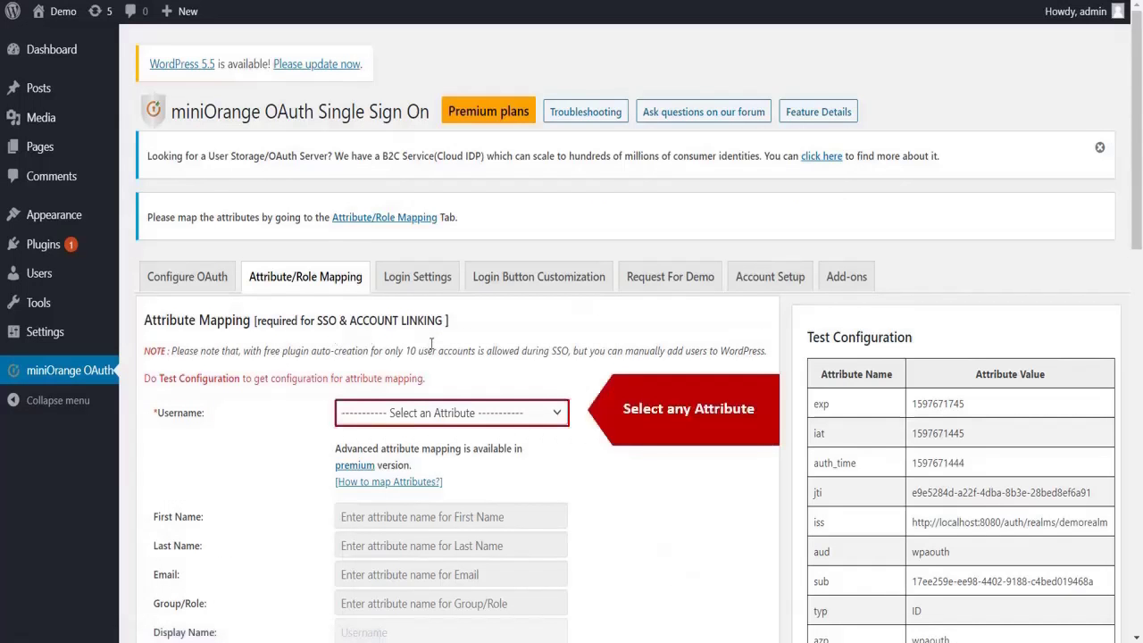
{"action": "left_click", "coordinate": [454, 412]}
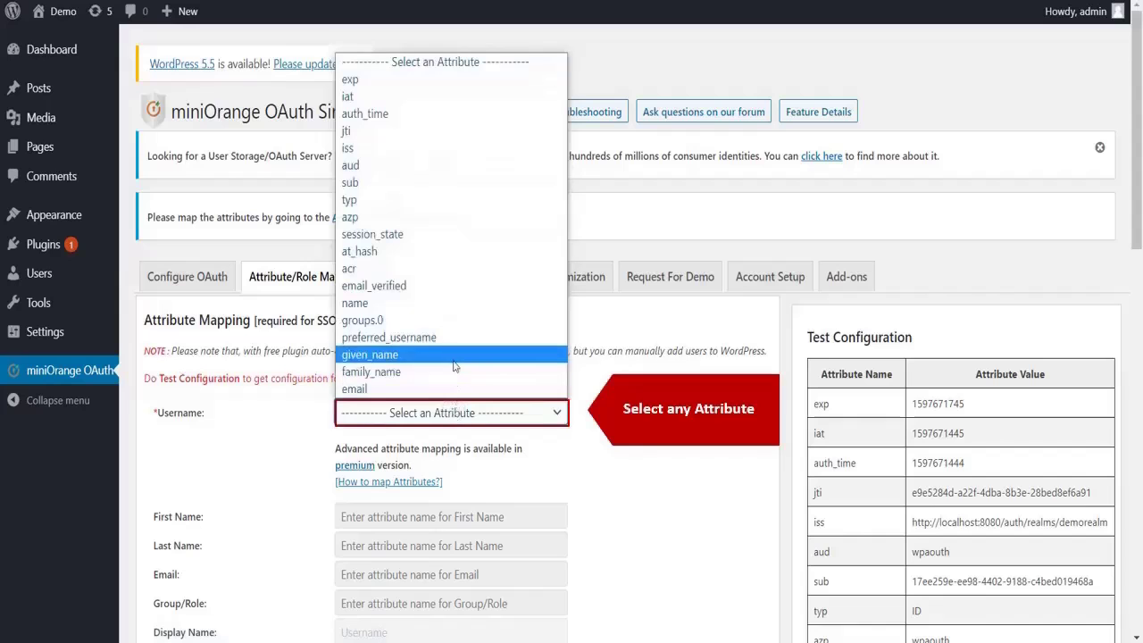
{"action": "left_click", "coordinate": [463, 308]}
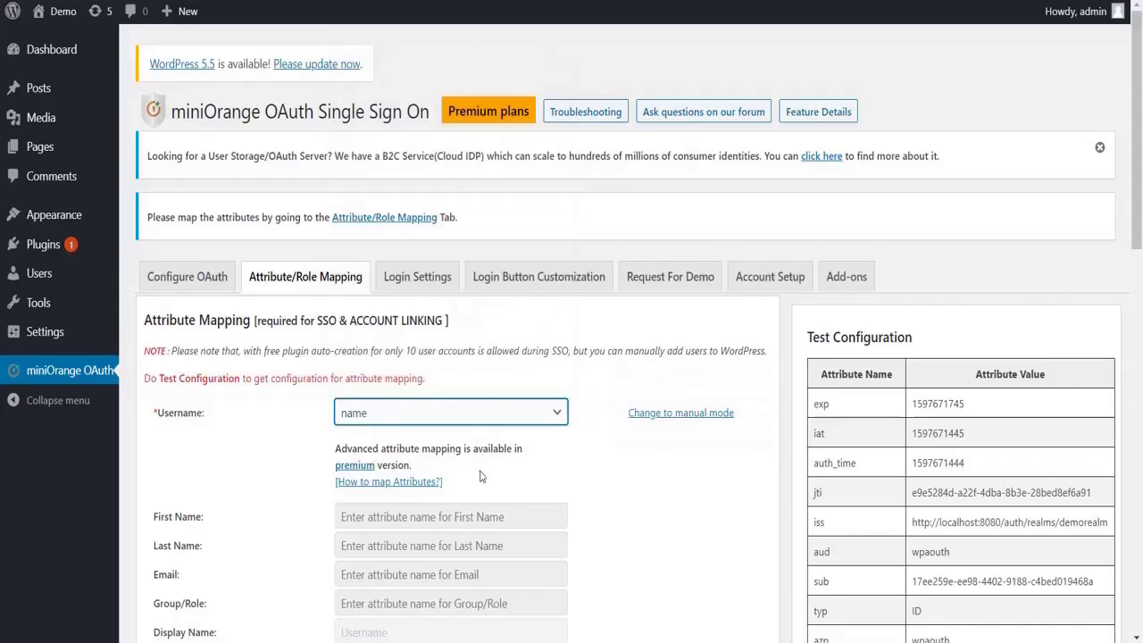
{"action": "scroll", "coordinate": [480, 474], "scroll_direction": "down", "scroll_amount": 5}
{"action": "scroll", "coordinate": [480, 477], "scroll_direction": "down", "scroll_amount": 2}
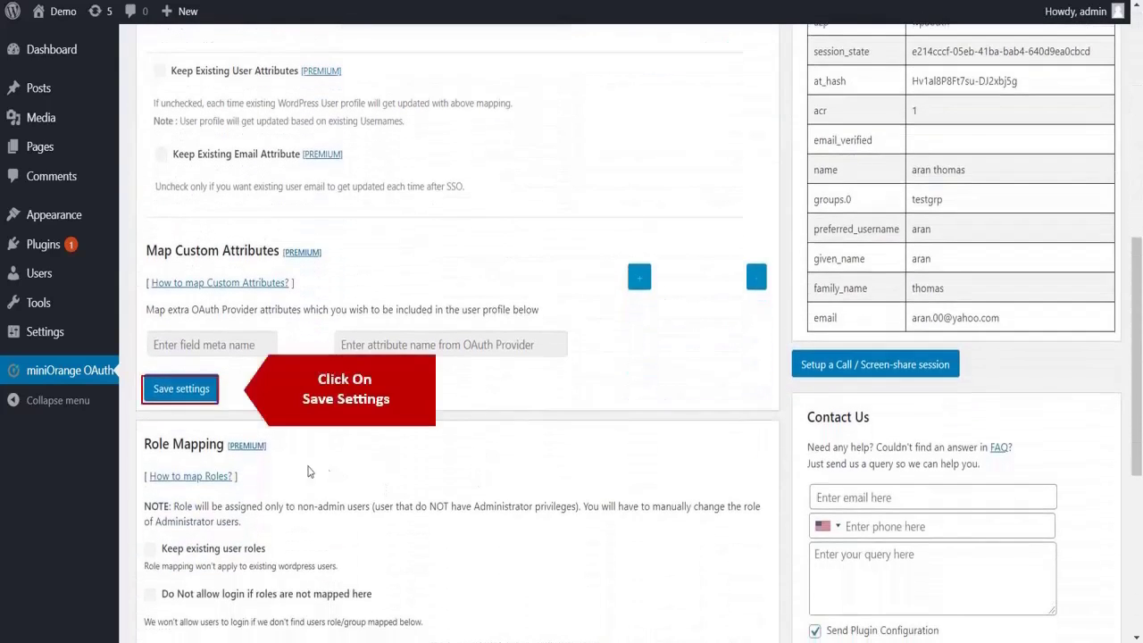
{"action": "left_click", "coordinate": [181, 389]}
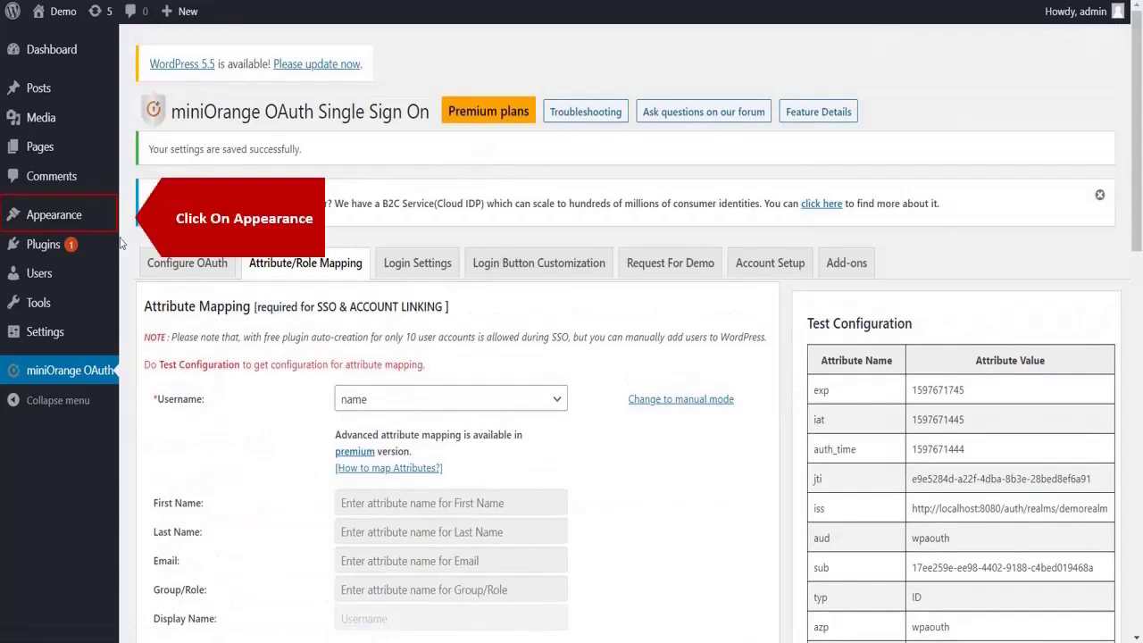
- Add the miniOrange OAuth widget to the Footer #1 area on the Widgets page
{"action": "mouse_move", "coordinate": [95, 224]}
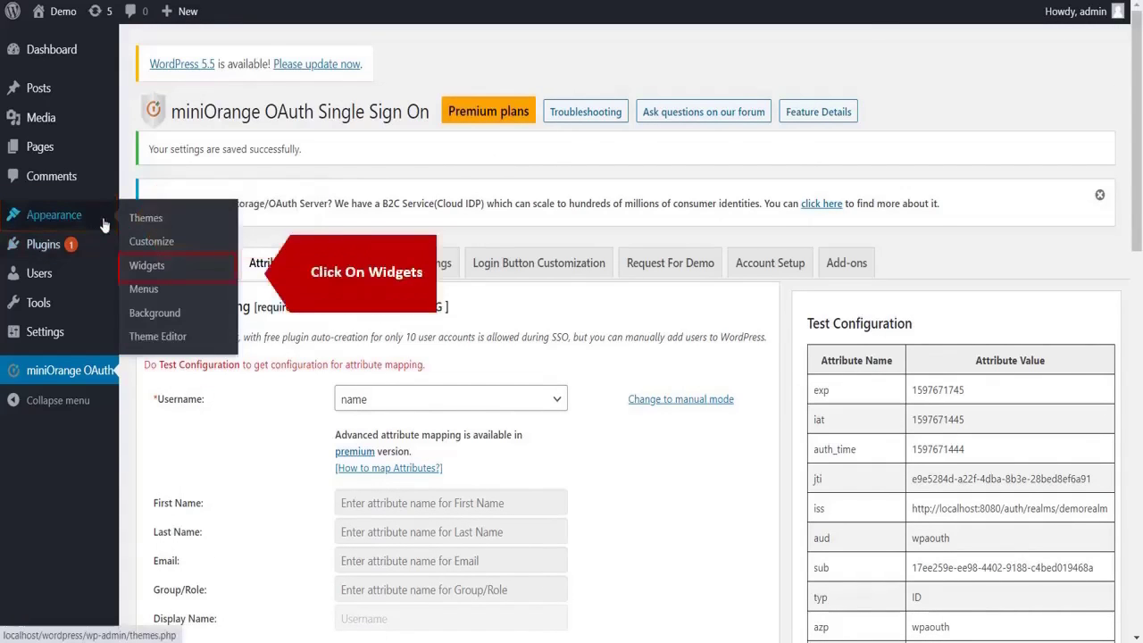
{"action": "left_click", "coordinate": [147, 270]}
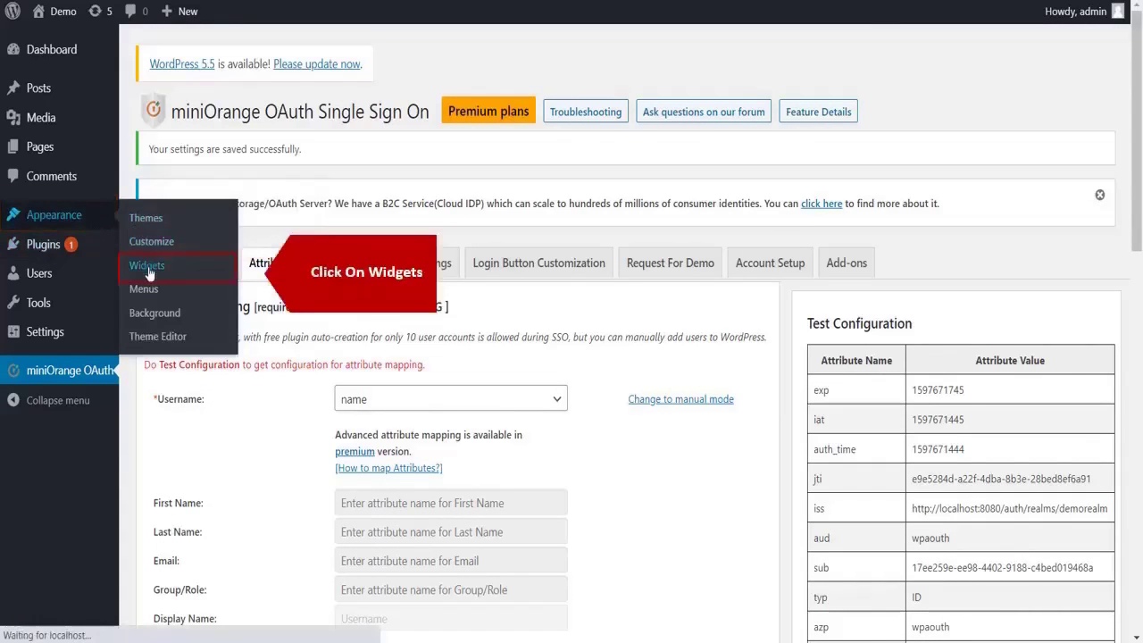
{"action": "left_click_drag", "start_coordinate": [189, 486], "coordinate": [624, 216]}
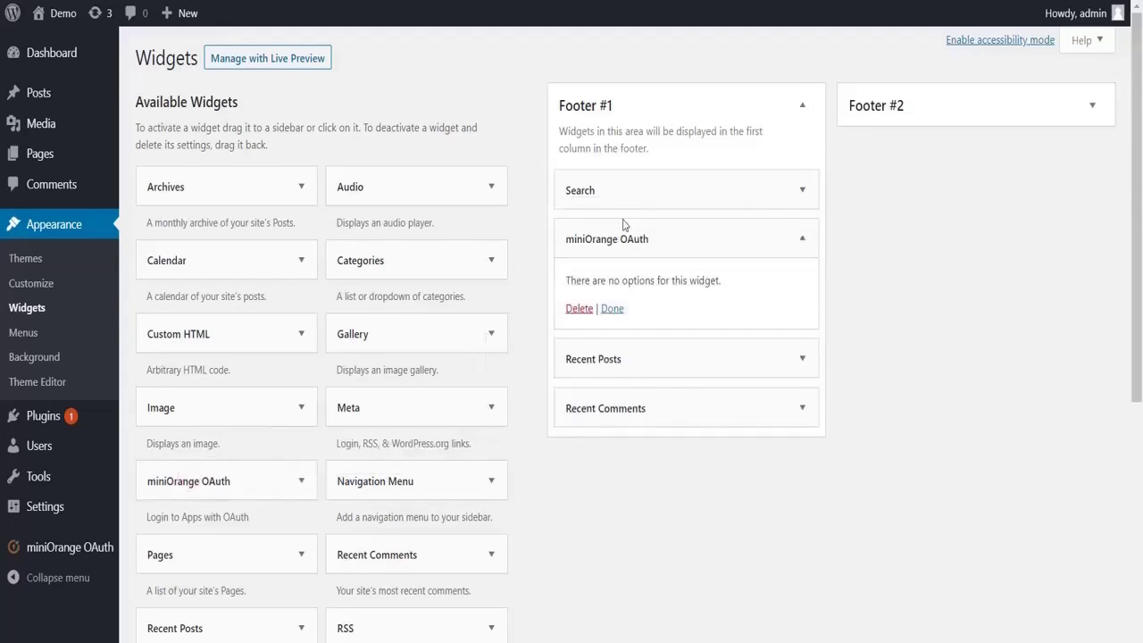
{"action": "left_click", "coordinate": [611, 308]}
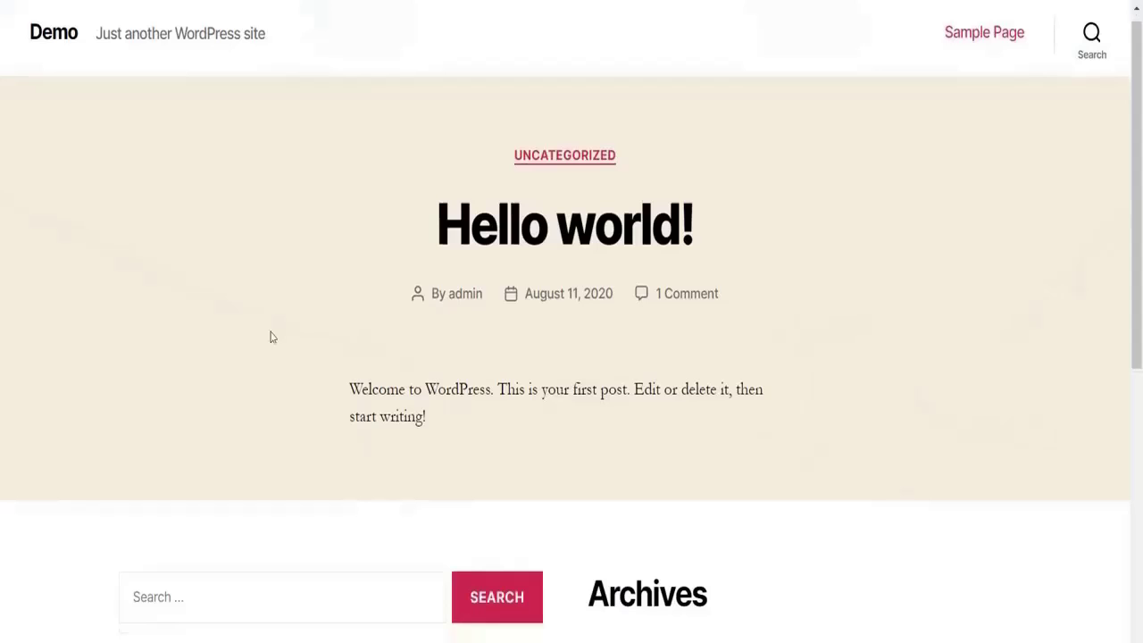
- Log in with Keycloak using the test user's username and password
{"action": "scroll", "coordinate": [272, 336], "scroll_direction": "down", "scroll_amount": 3}
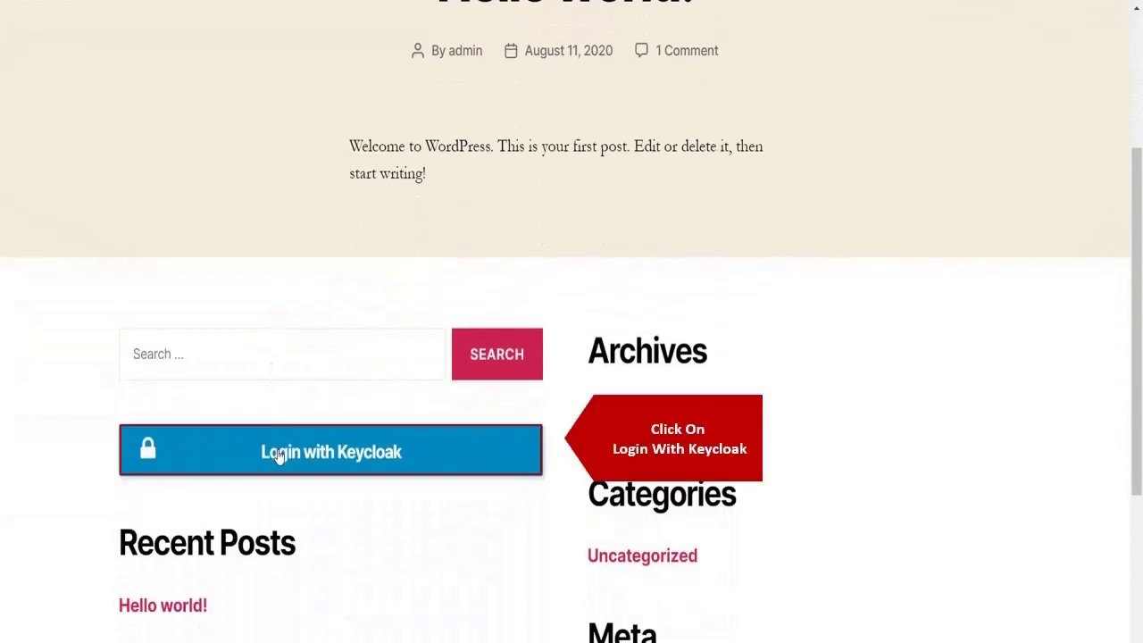
{"action": "left_click", "coordinate": [279, 456]}
{"action": "key", "text": "Tab"}
{"action": "left_click", "coordinate": [485, 419]}
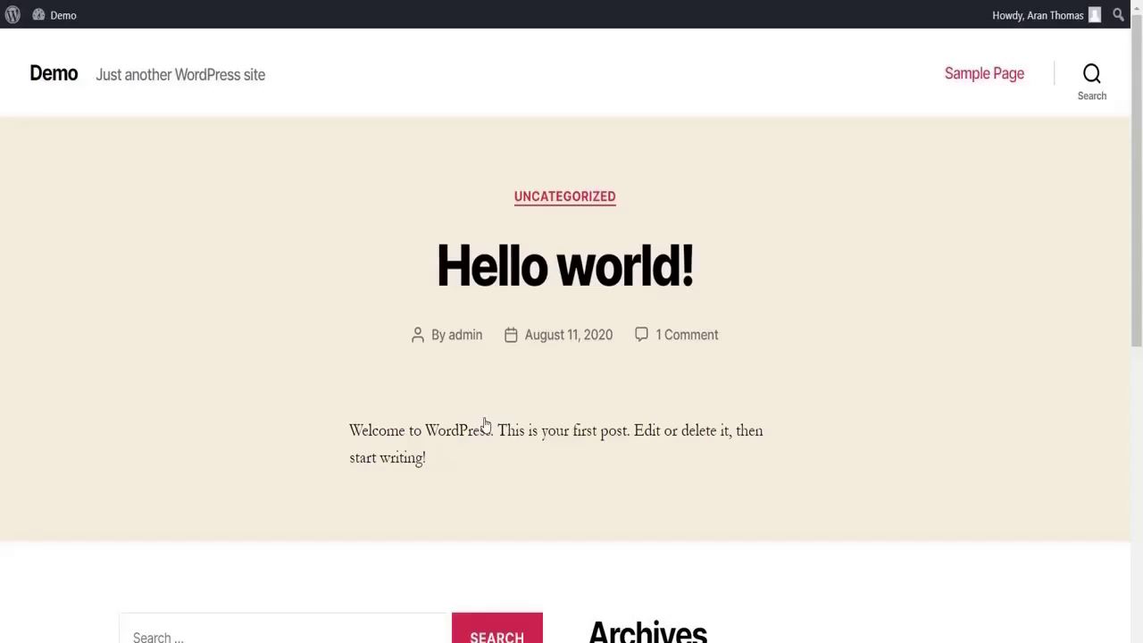